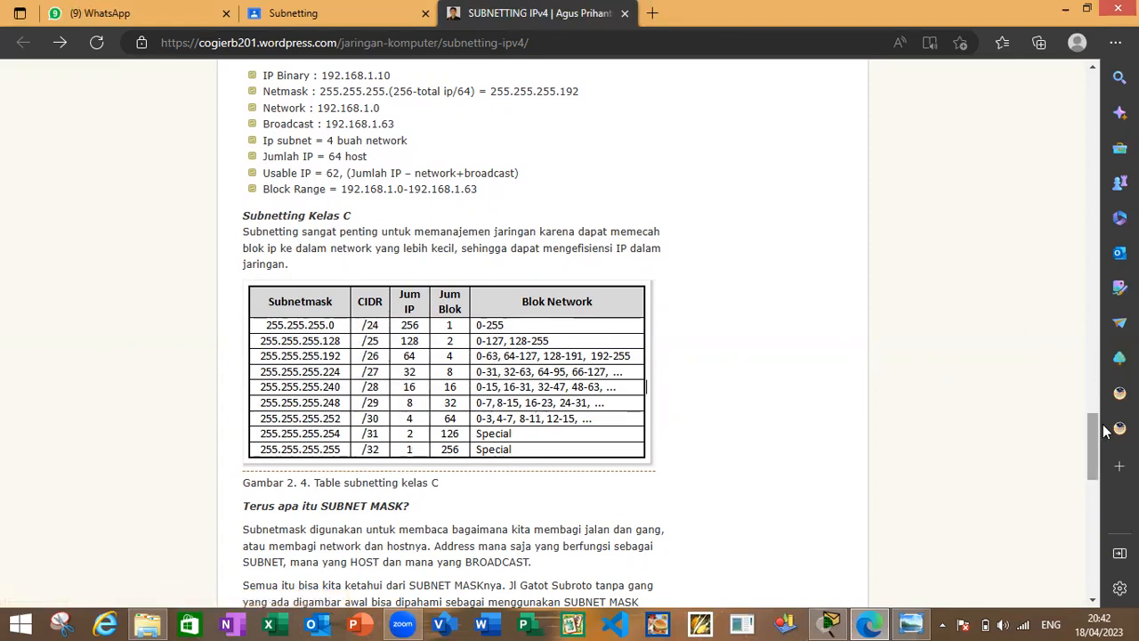
Read the subnetting article from the class C table down to the LAB 1 and LAB 2 scenario, and open its topology diagram.
left_click_drag(1093, 432, 1093, 453)
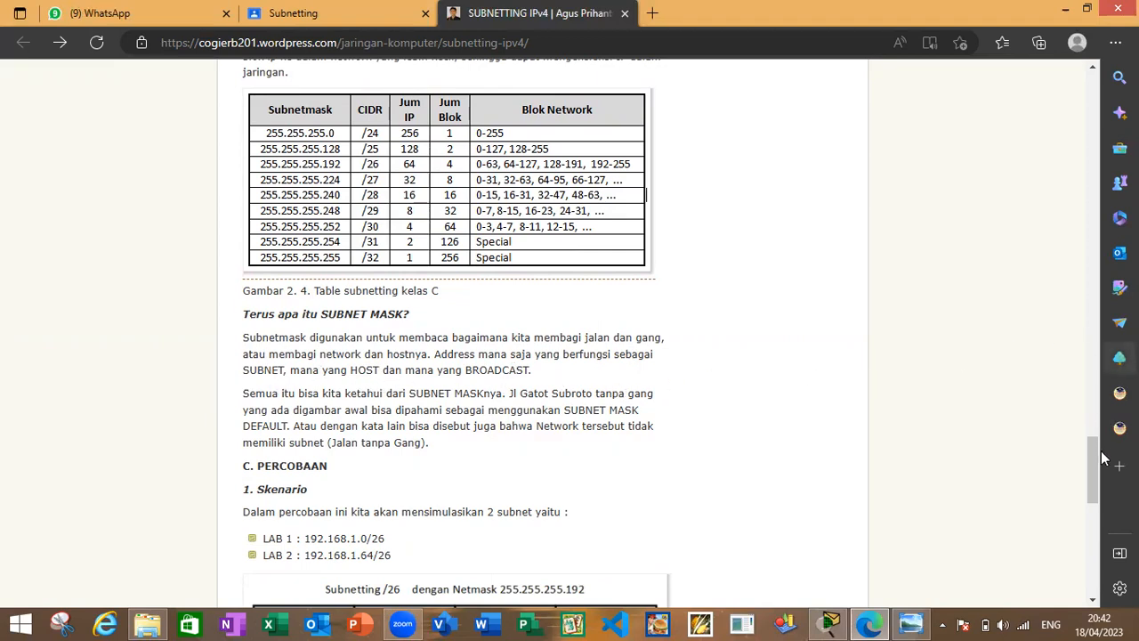
left_click_drag(1101, 457, 1092, 482)
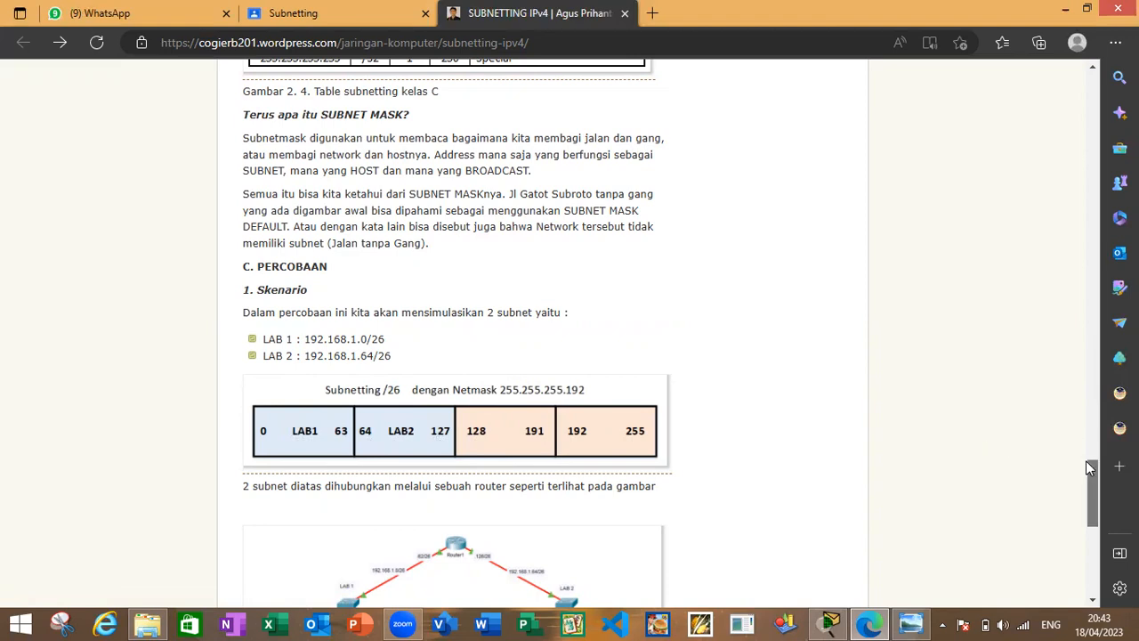
left_click_drag(1088, 460, 1090, 479)
left_click(537, 526)
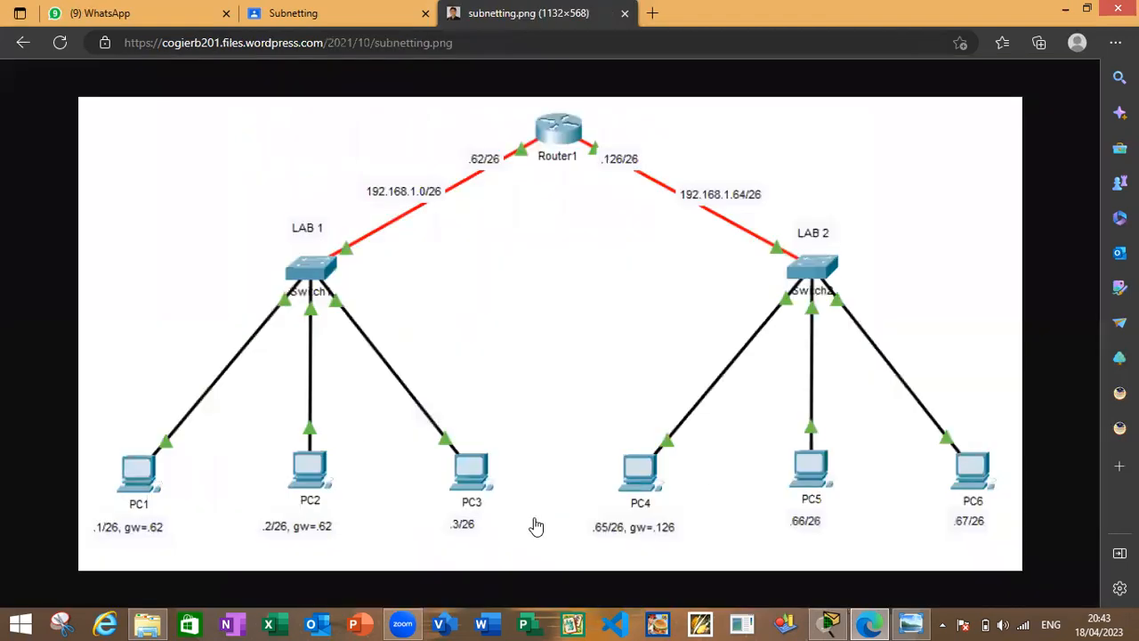
Switch to Cisco Packet Tracer to compare its topology with the diagram, and read the lab steps in the Windows Photo Viewer image.
left_click(829, 623)
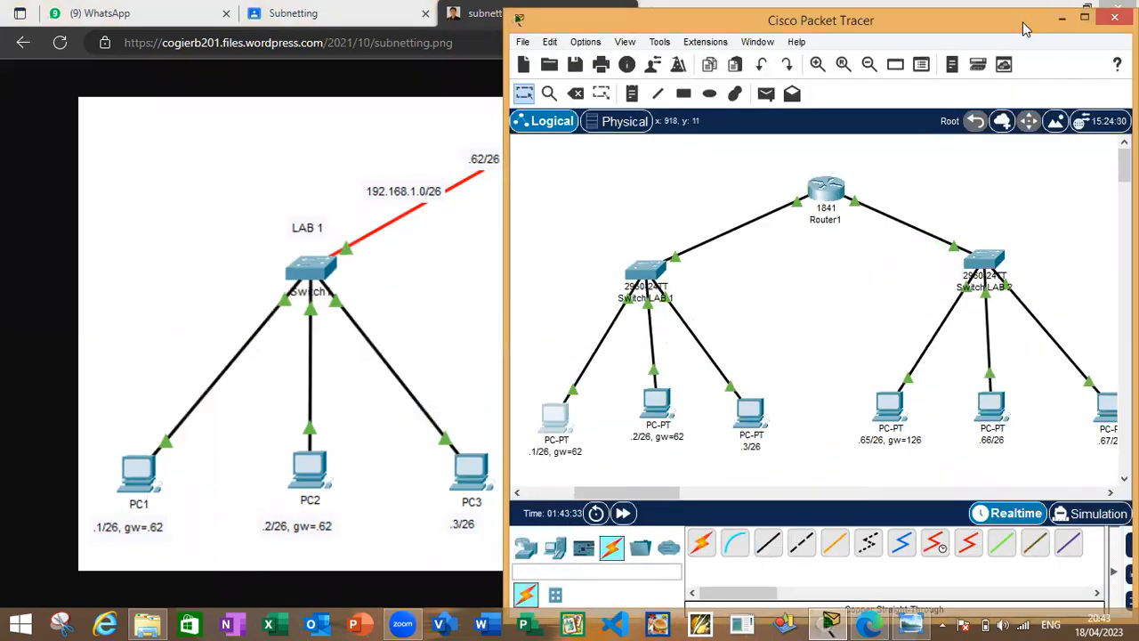
left_click_drag(1024, 24, 1026, 17)
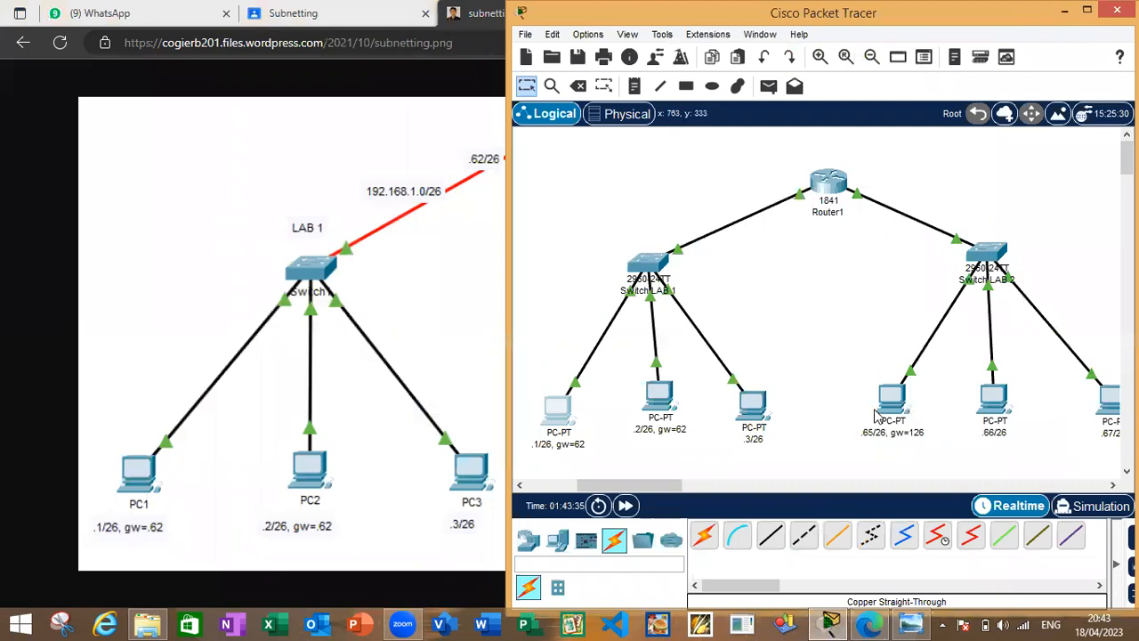
left_click_drag(672, 488, 677, 488)
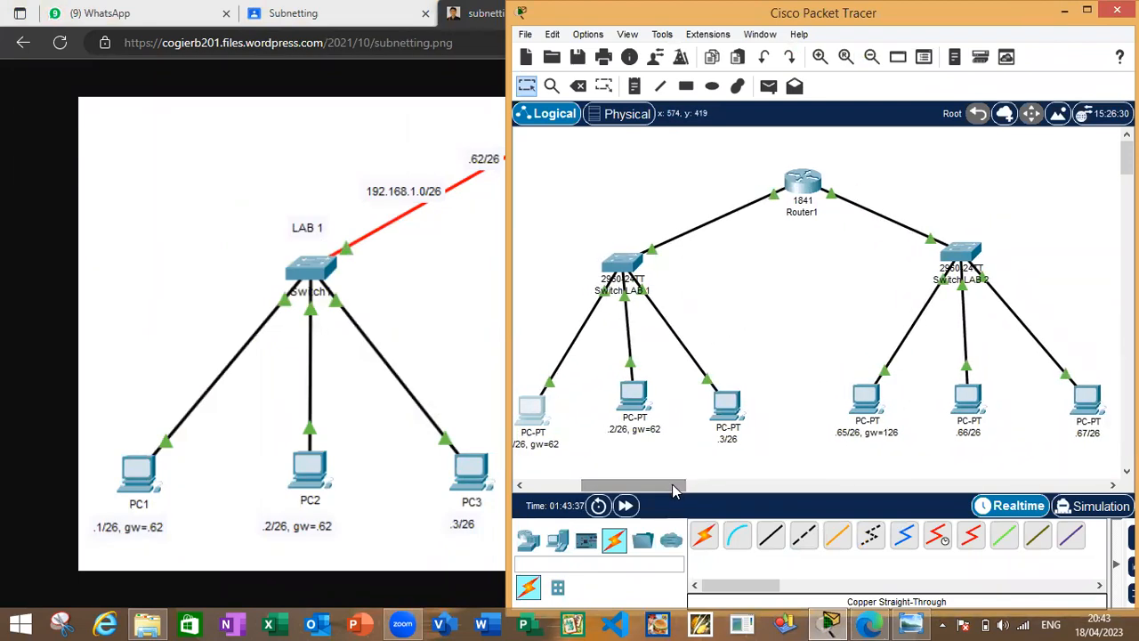
left_click(906, 621)
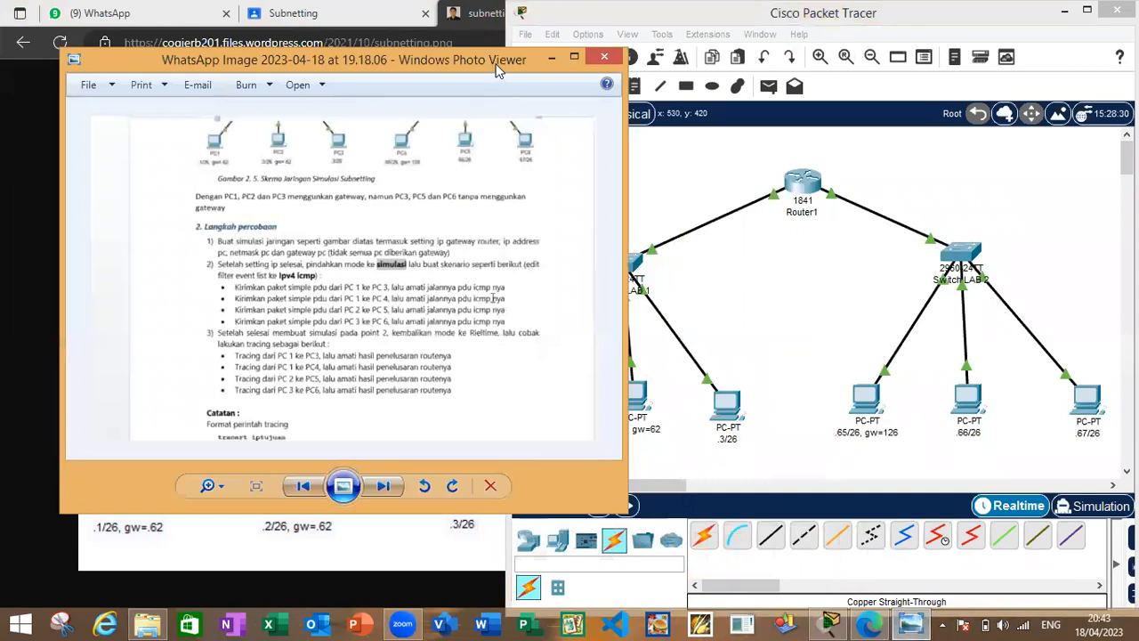
left_click_drag(485, 65, 391, 47)
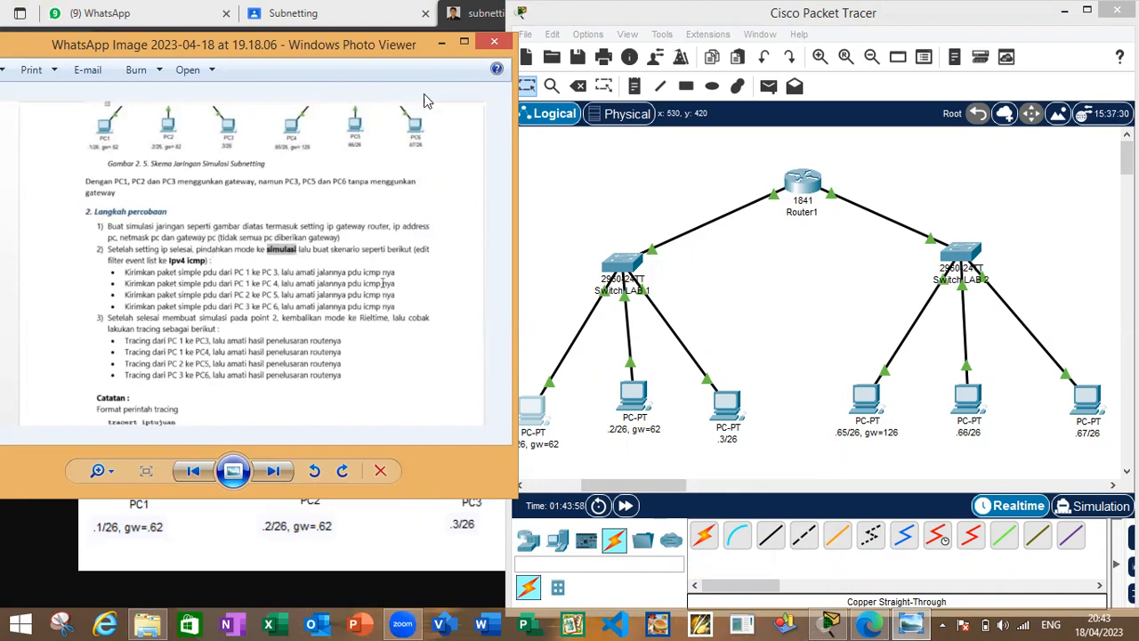
left_click(442, 41)
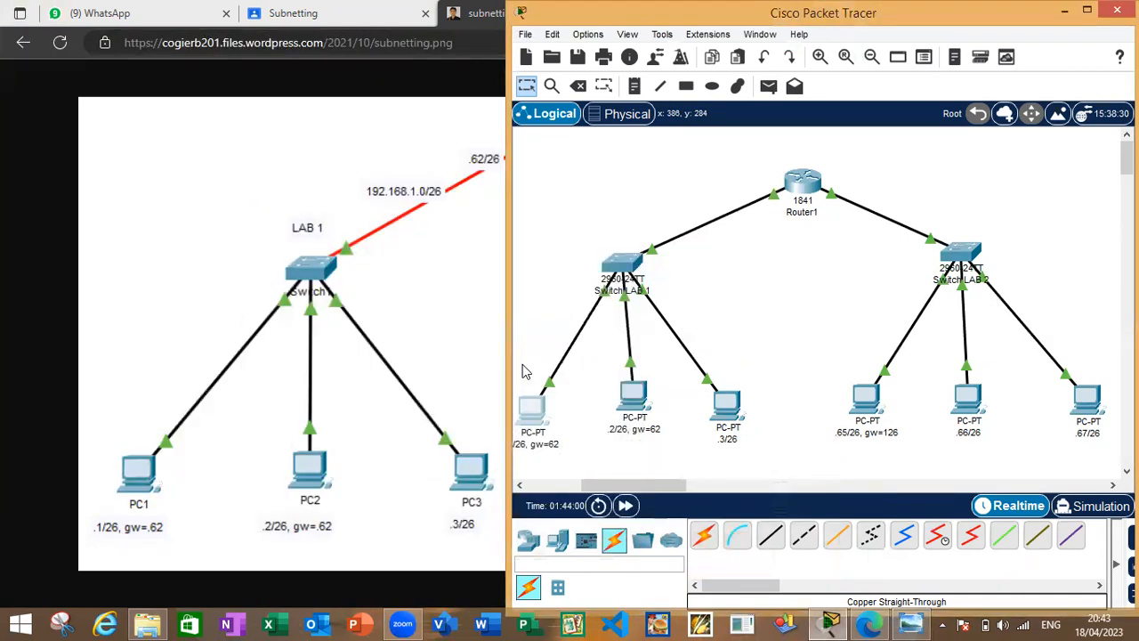
Give the LAB 1 PC labelled .1/26 the static IPv4 address 192.168.1.1 with subnet mask 255.255.255.192.
left_click(1087, 10)
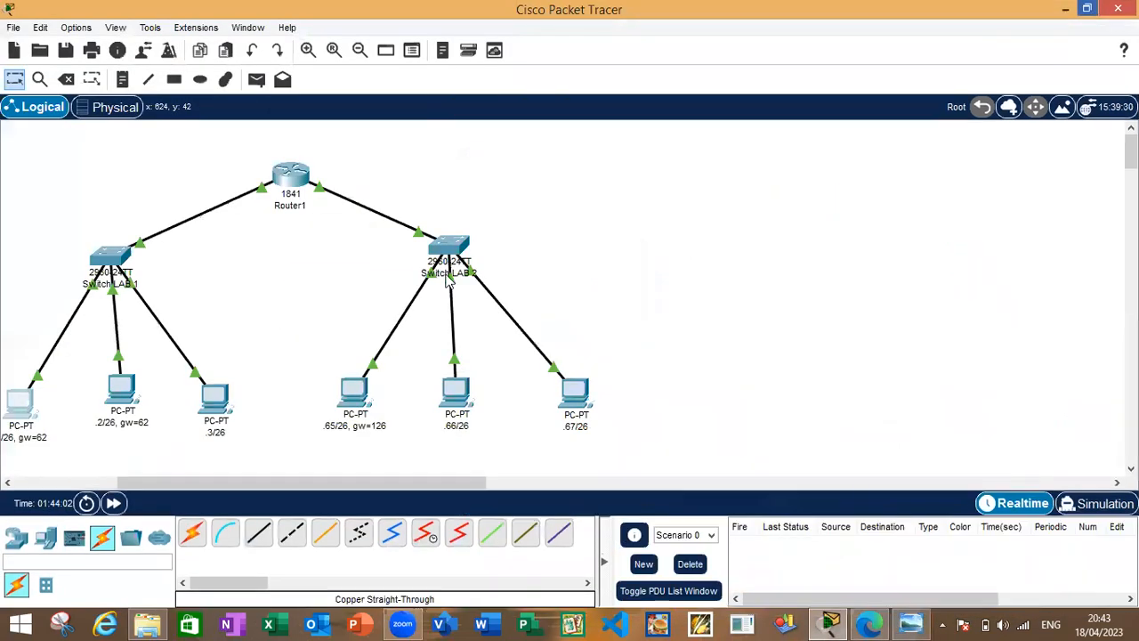
left_click(27, 415)
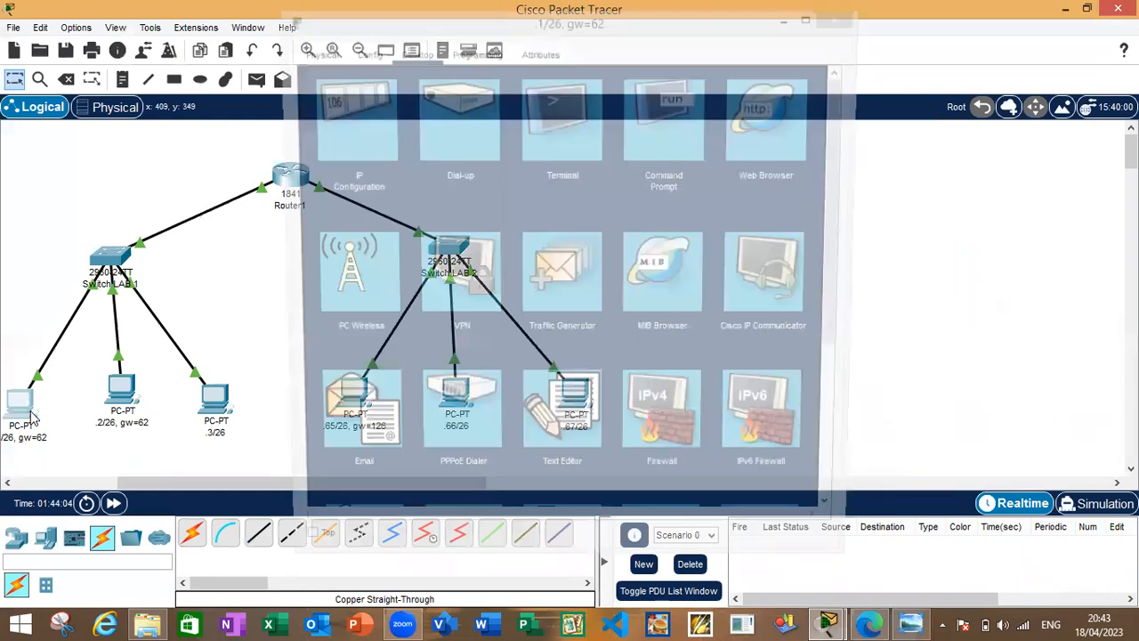
left_click(24, 415)
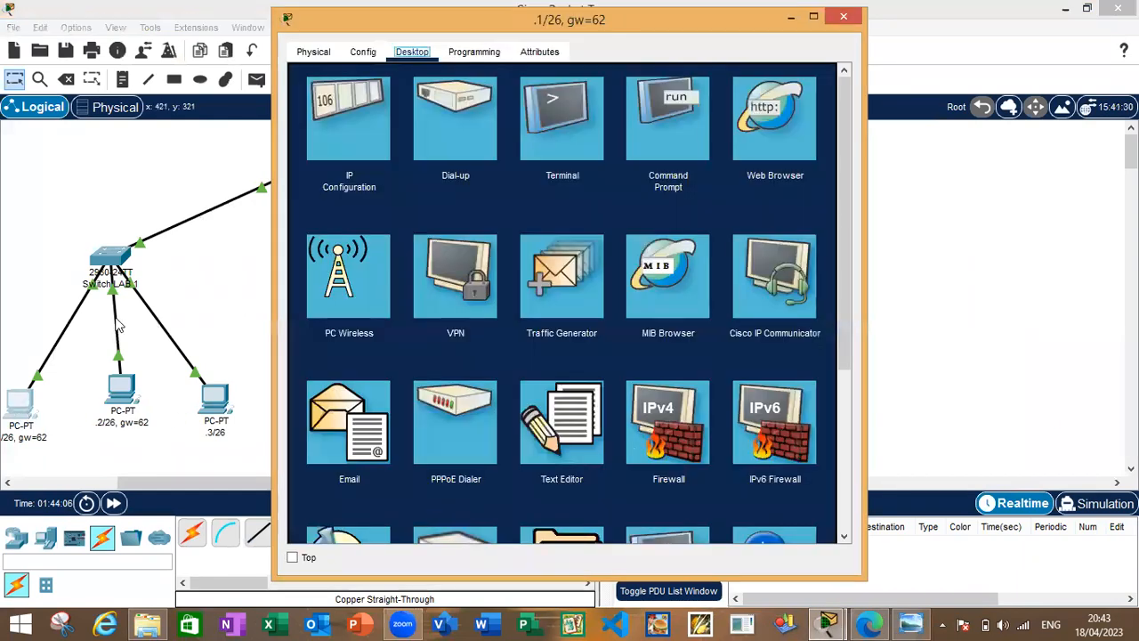
left_click(347, 127)
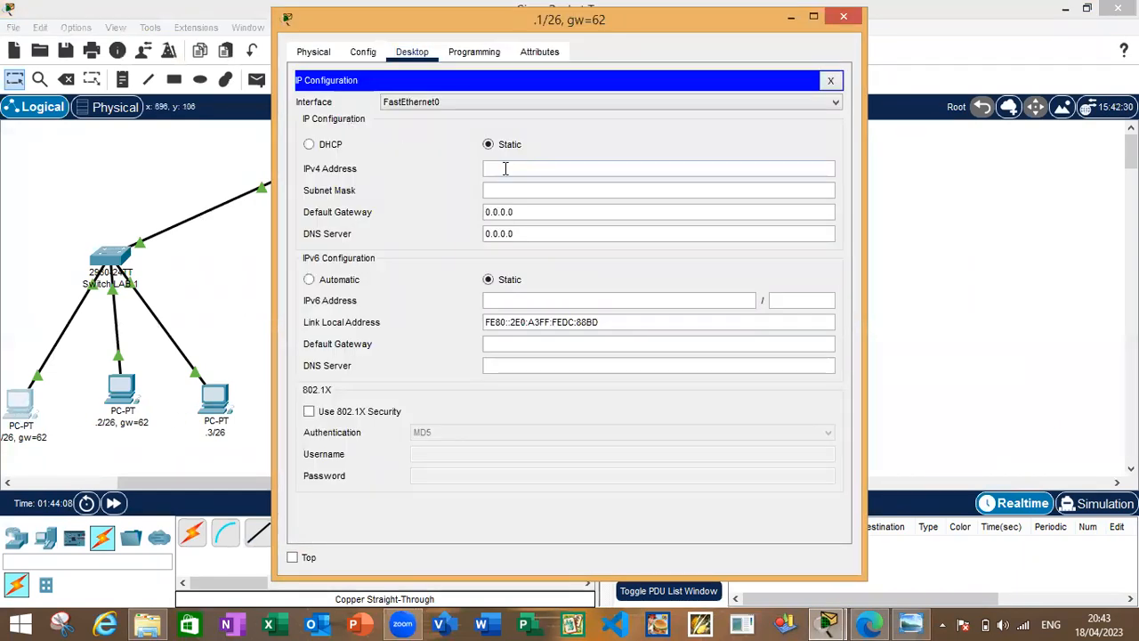
left_click(504, 168)
type("192.168.1.1")
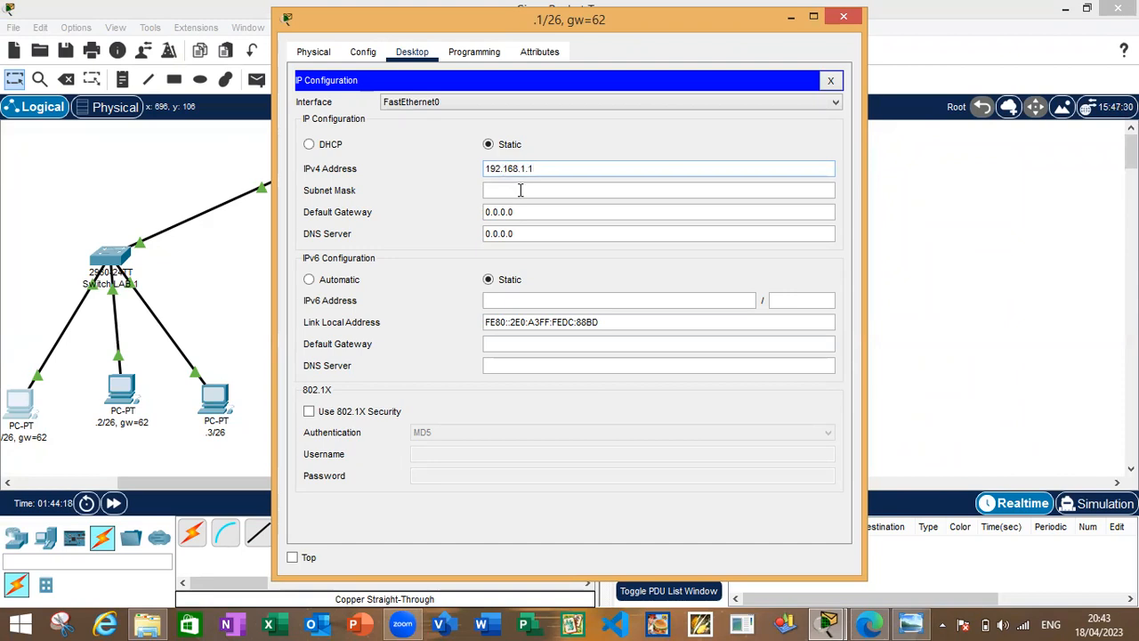
left_click(520, 190)
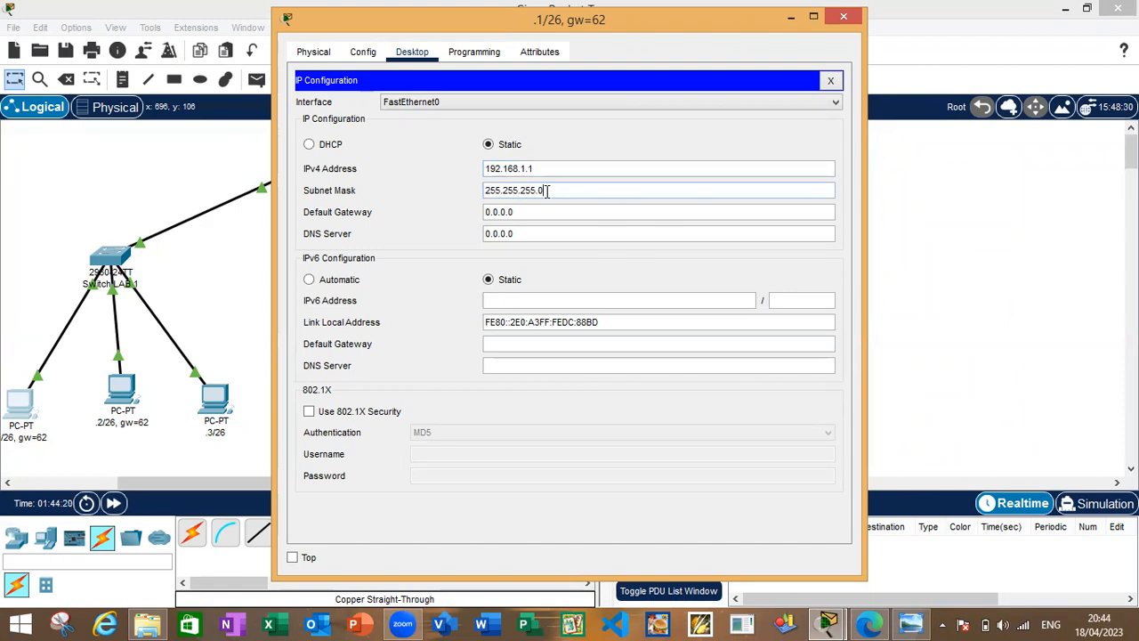
type("19")
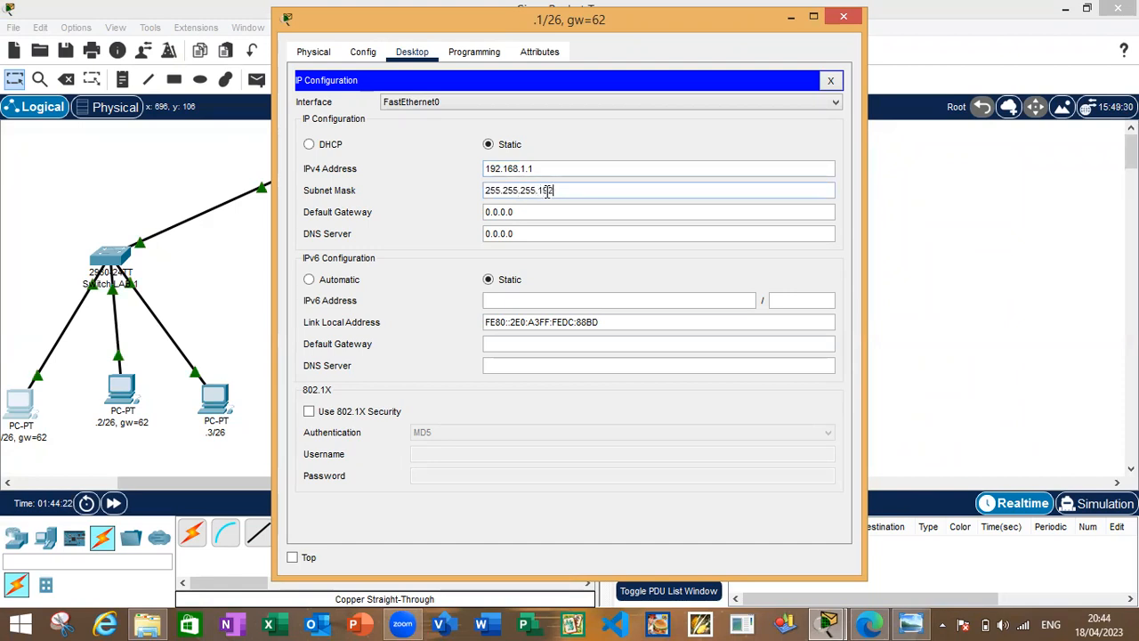
type("2")
Set the .1/26 PC's default gateway to 192.168.1.62 and close its configuration.
left_click(525, 211)
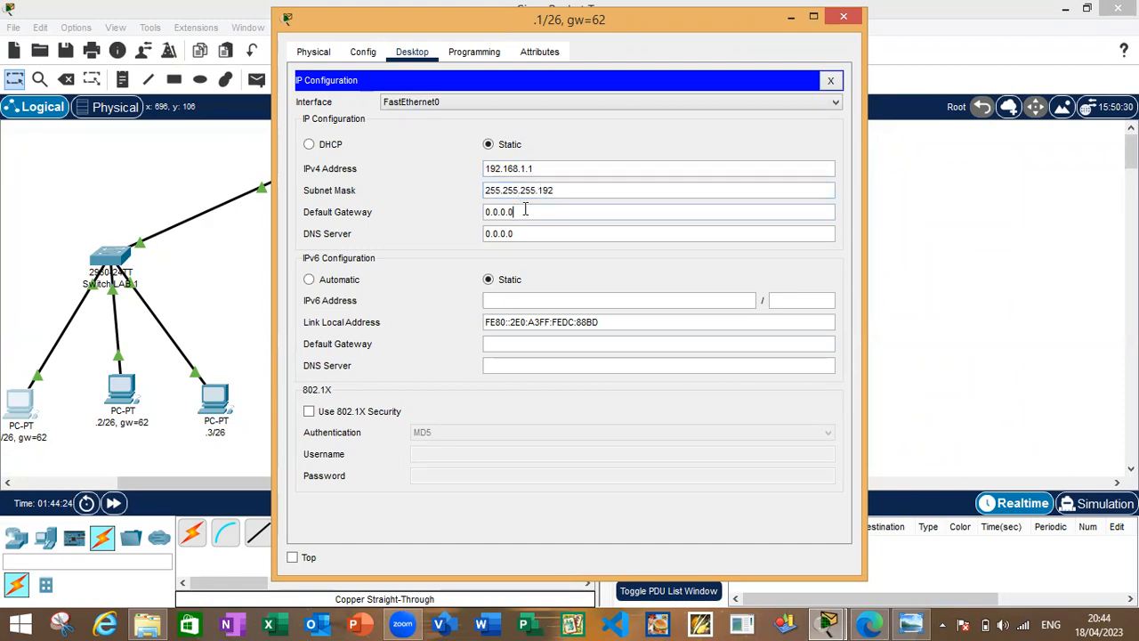
key("BackSpace")
key("BackSpace")
key("BackSpace")
key("BackSpace")
key("BackSpace")
key("BackSpace")
type("192.168.1.62")
left_click(844, 16)
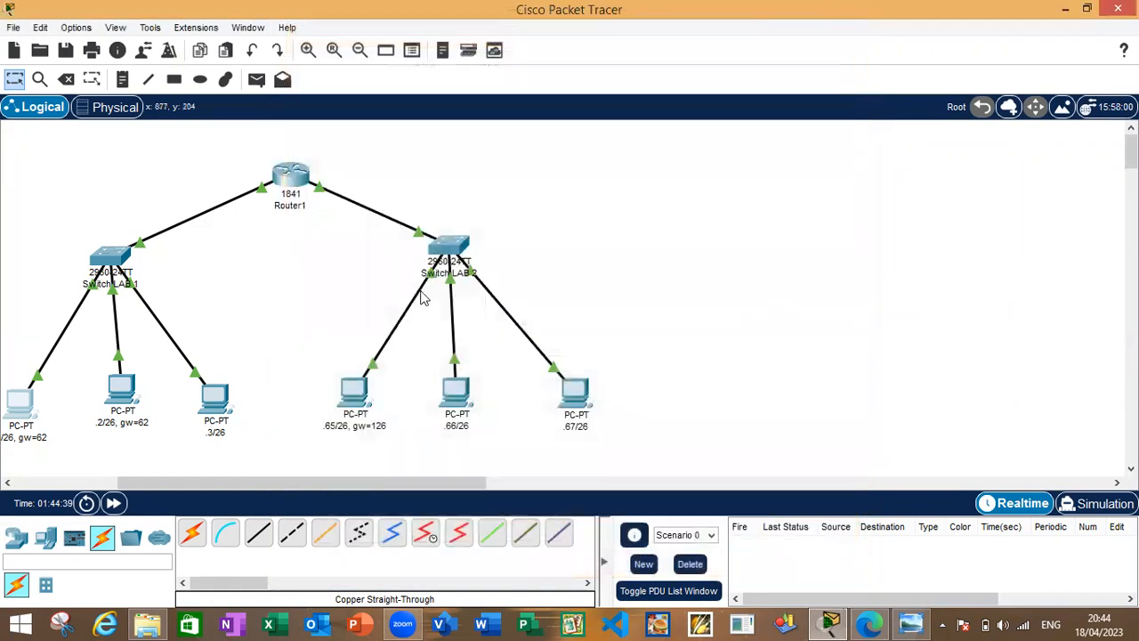
Give the LAB 1 PC labelled .2/26 the static IPv4 address 192.168.1.2 with subnet mask 255.255.255.192.
left_click(122, 388)
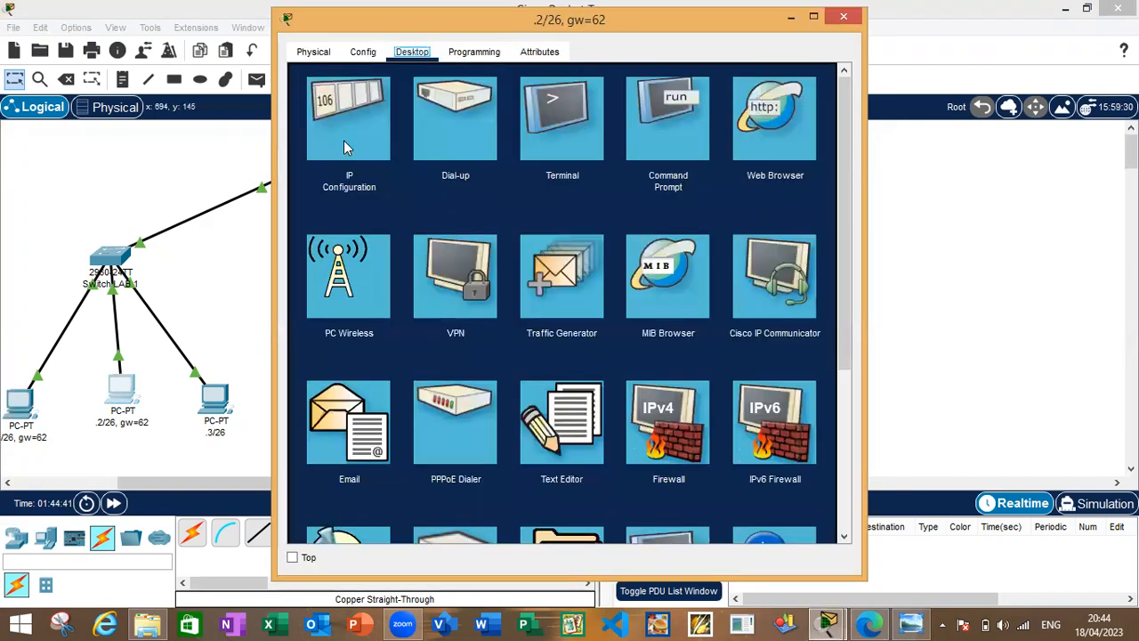
left_click(347, 148)
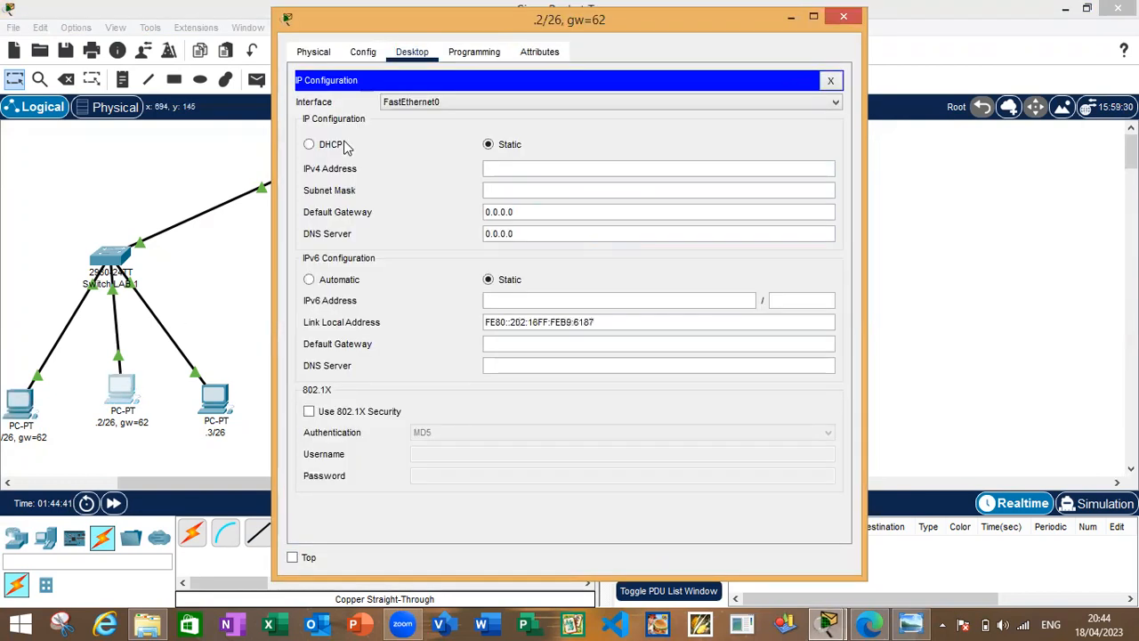
left_click(500, 167)
type("192.168.1.")
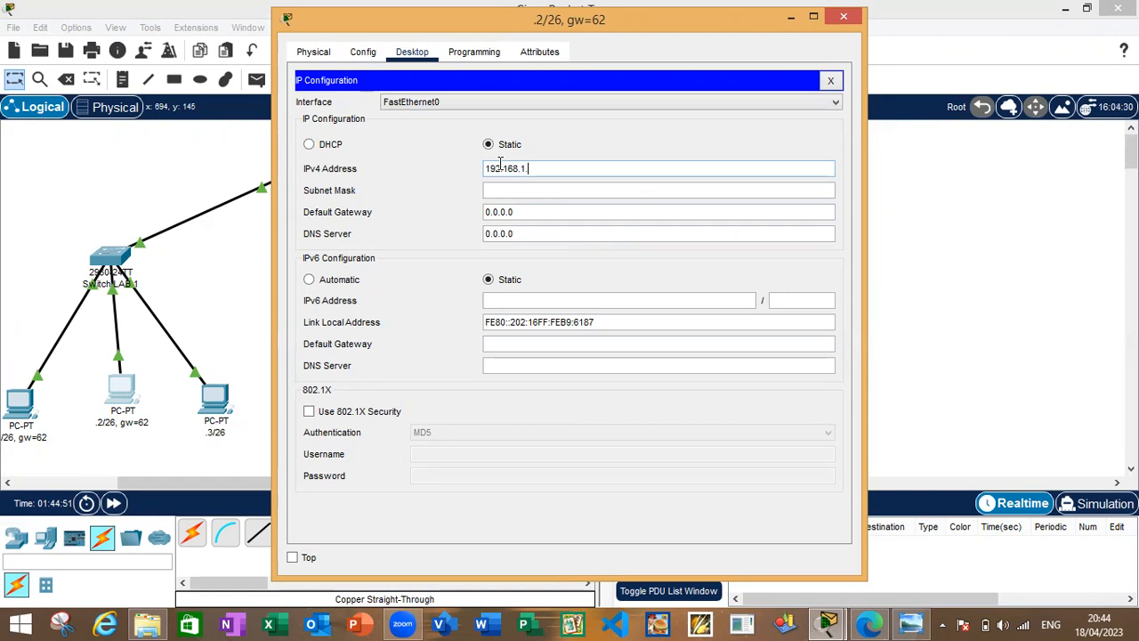
type("2")
left_click(514, 185)
type("192")
Set the .2/26 PC's default gateway to 192.168.1.62 and close its configuration.
left_click(541, 210)
key("BackSpace")
key("BackSpace")
key("BackSpace")
key("BackSpace")
key("BackSpace")
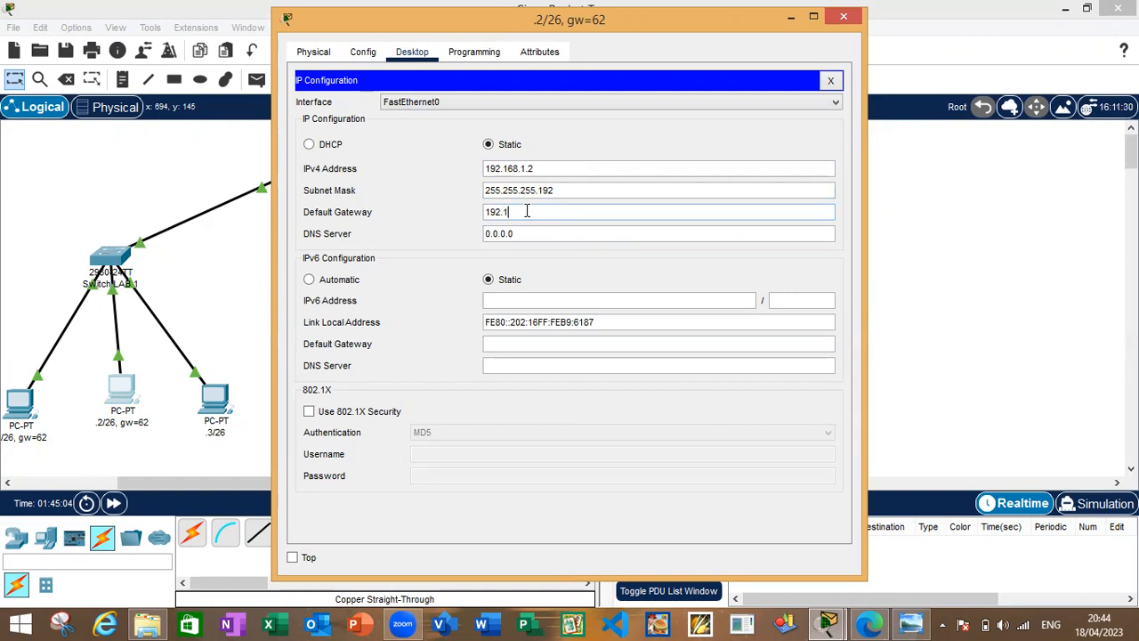
type("68")
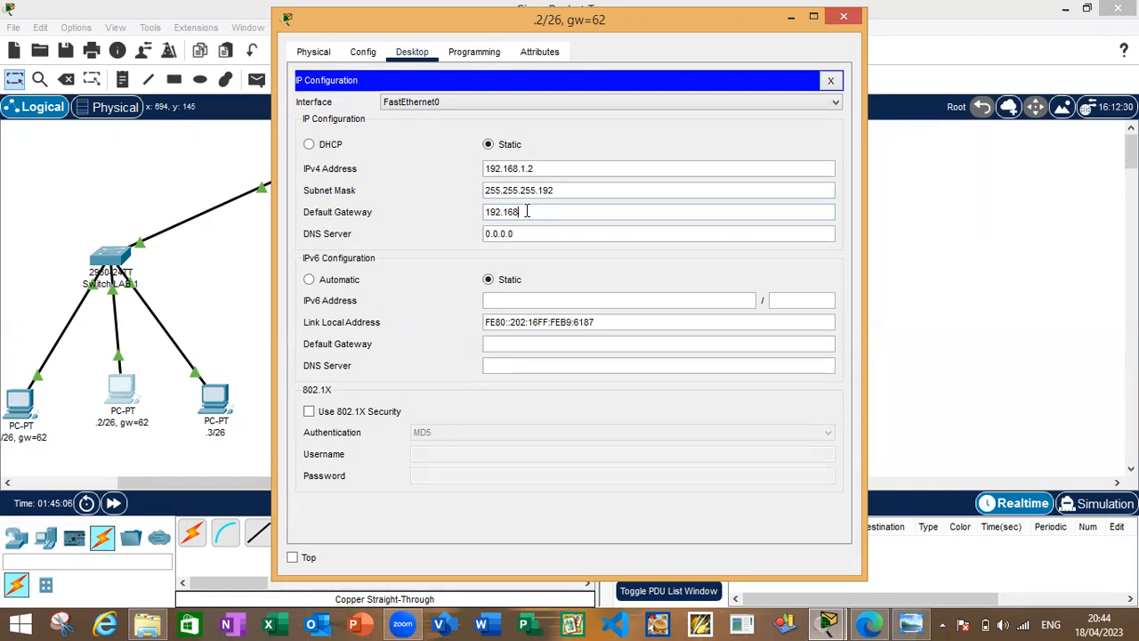
type(".1.62")
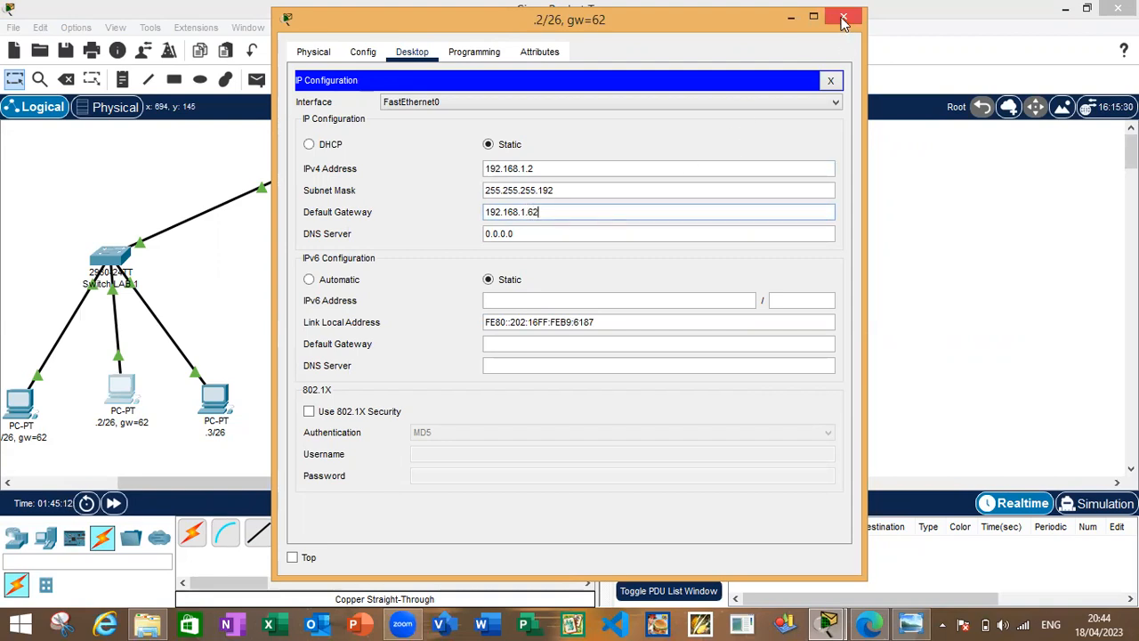
left_click(844, 20)
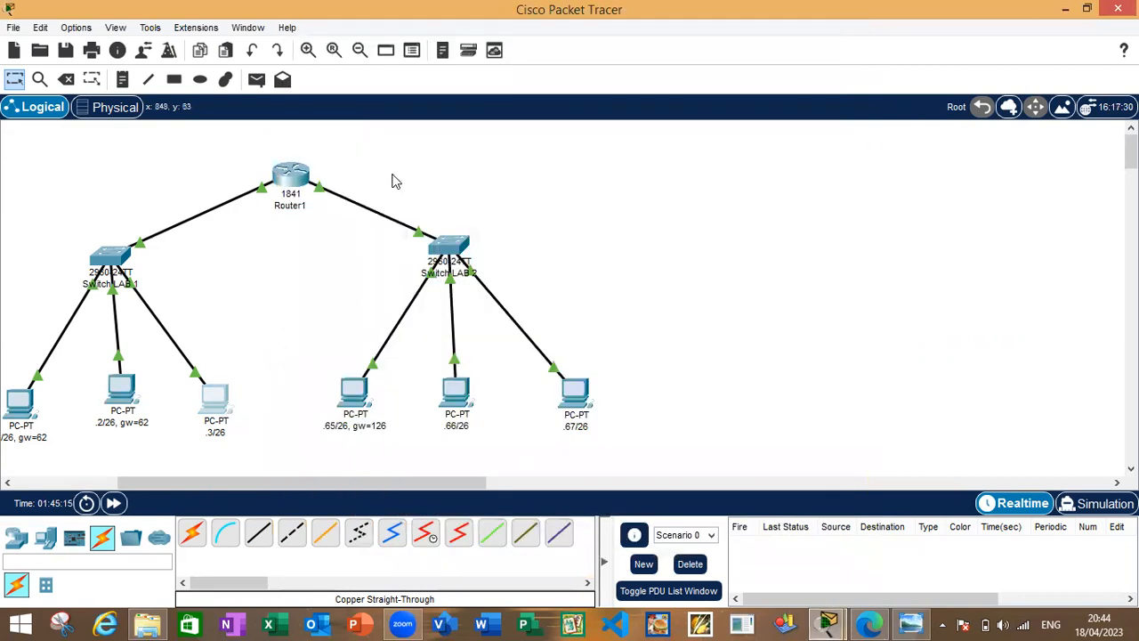
Configure the LAB 1 PC labelled .3/26 with IPv4 address 192.168.1.3 and subnet mask 255.255.255.192, without a gateway.
left_click(214, 410)
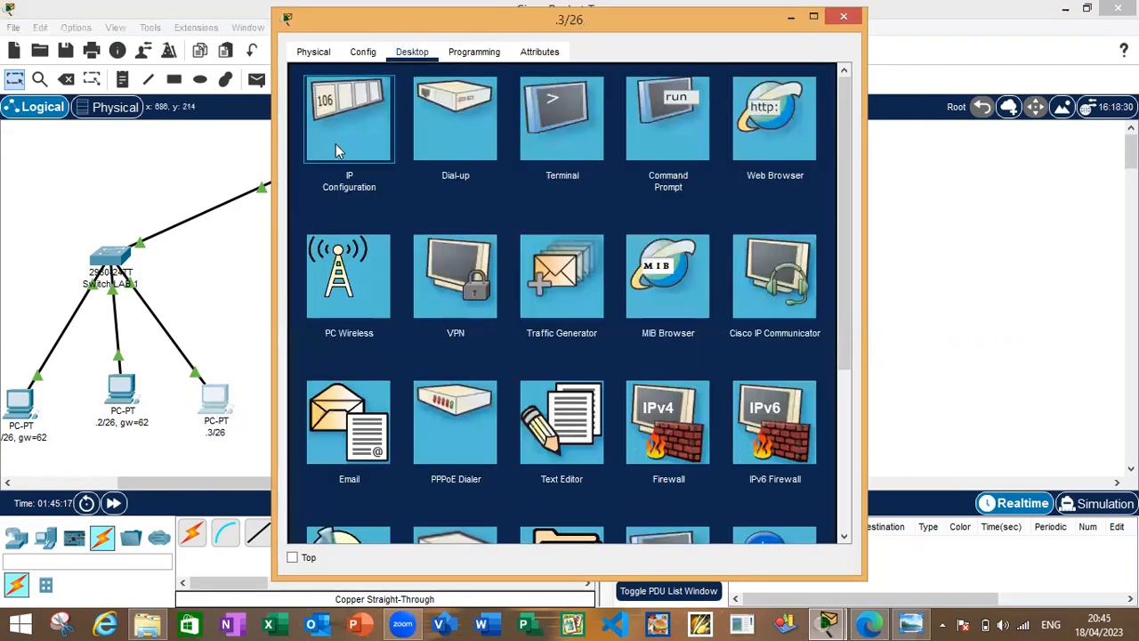
left_click(376, 145)
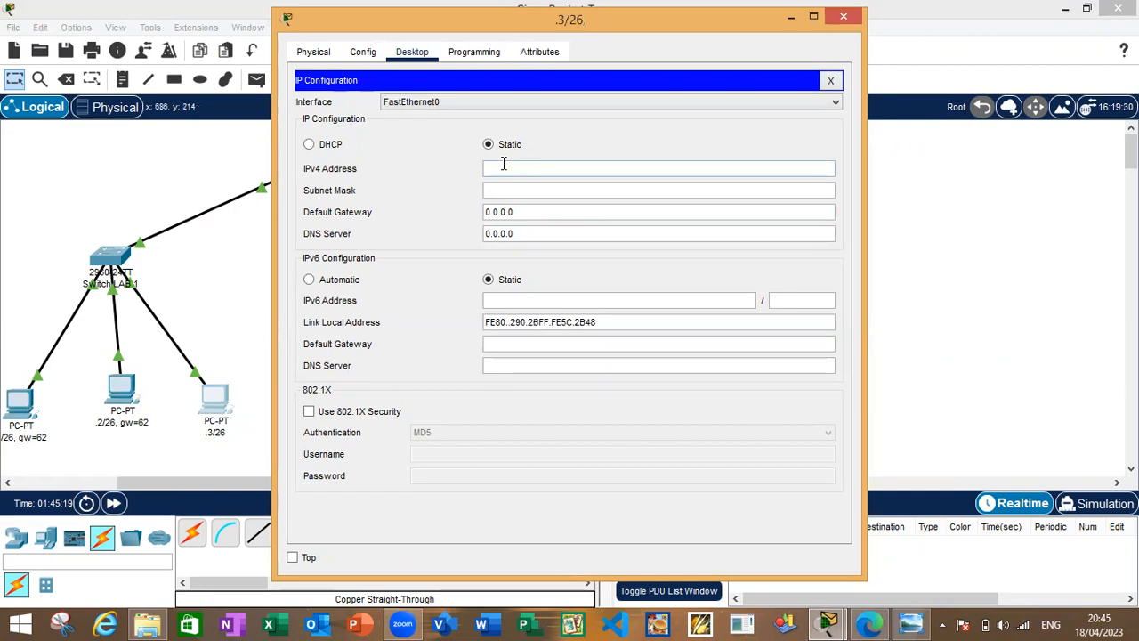
type("192.168")
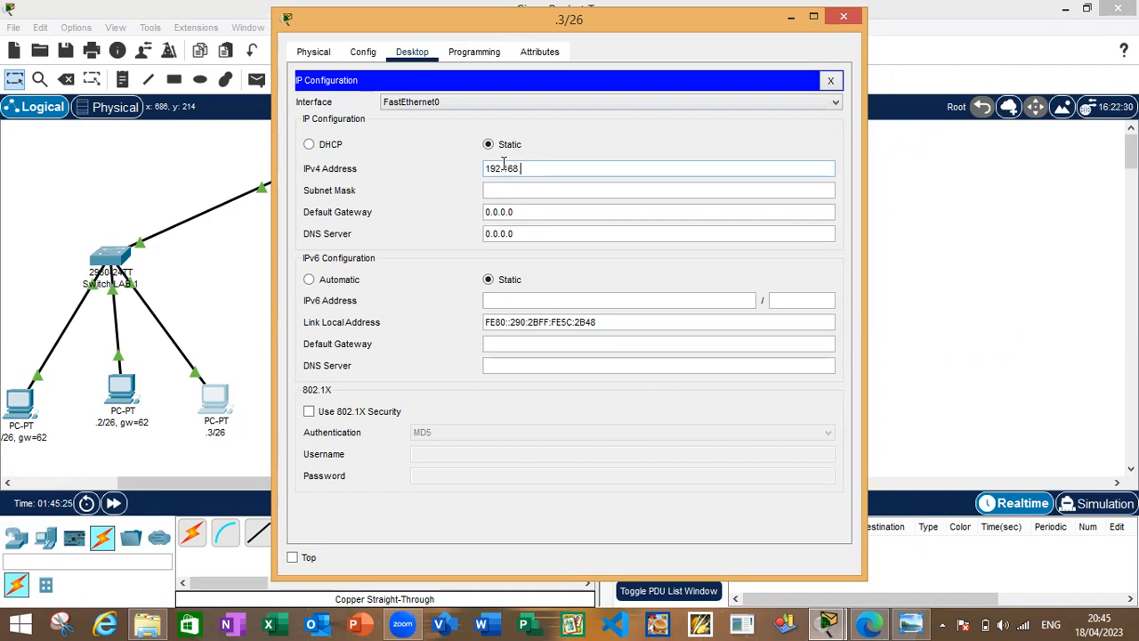
type(".1.3")
left_click(517, 190)
key("BackSpace")
type("1")
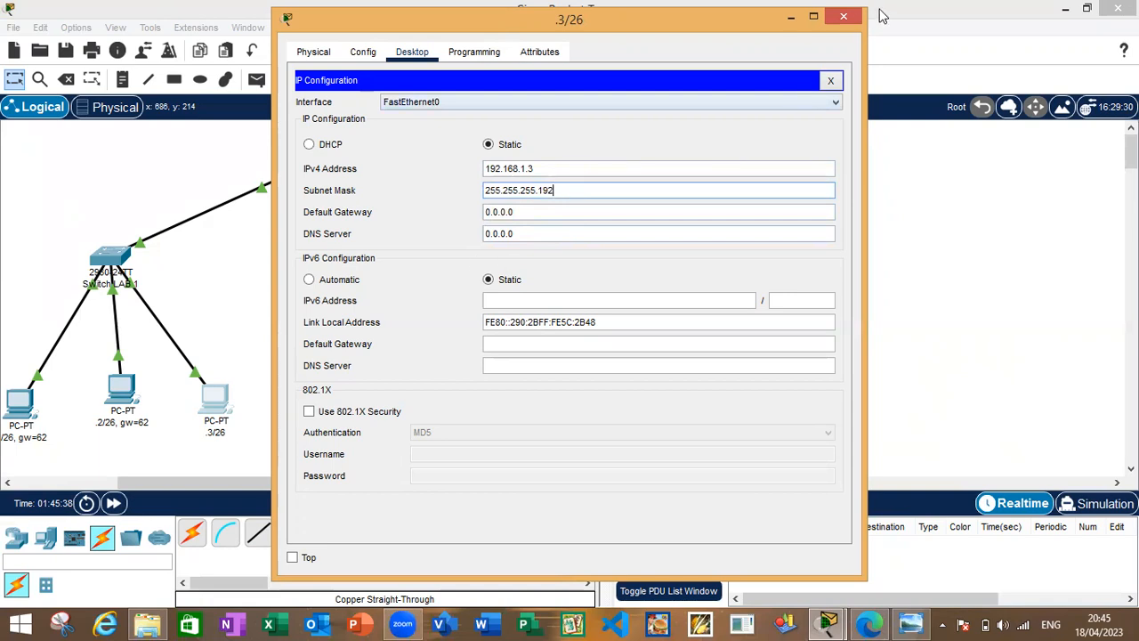
left_click(843, 16)
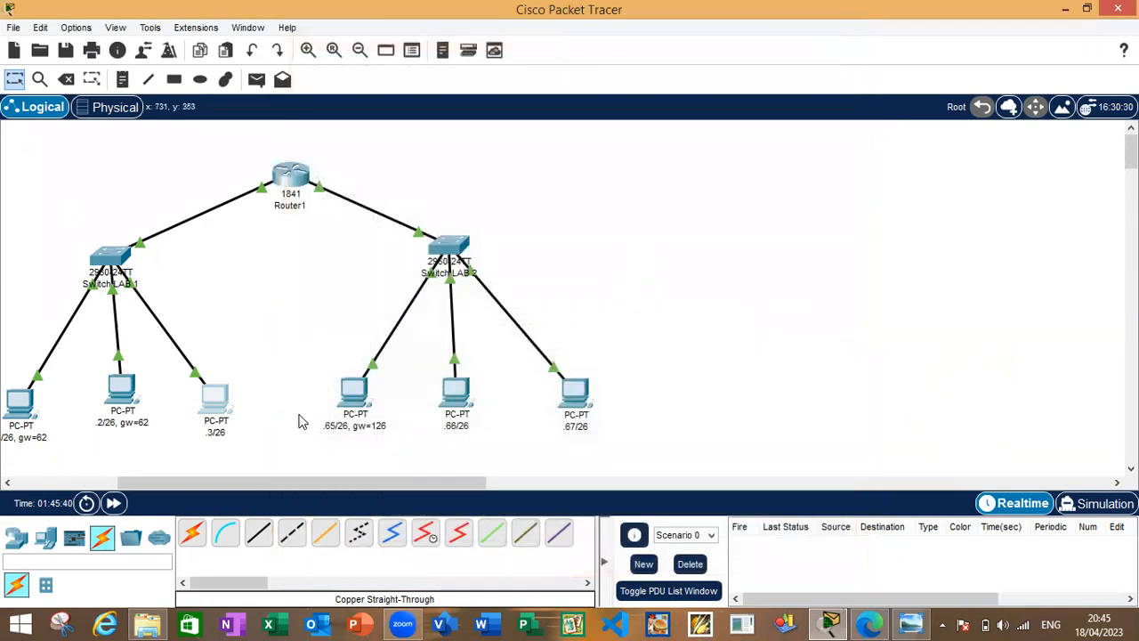
Give the LAB 2 PC labelled .65/26 the static IPv4 address 192.168.1.65 with subnet mask 255.255.255.192.
mouse_move(353, 406)
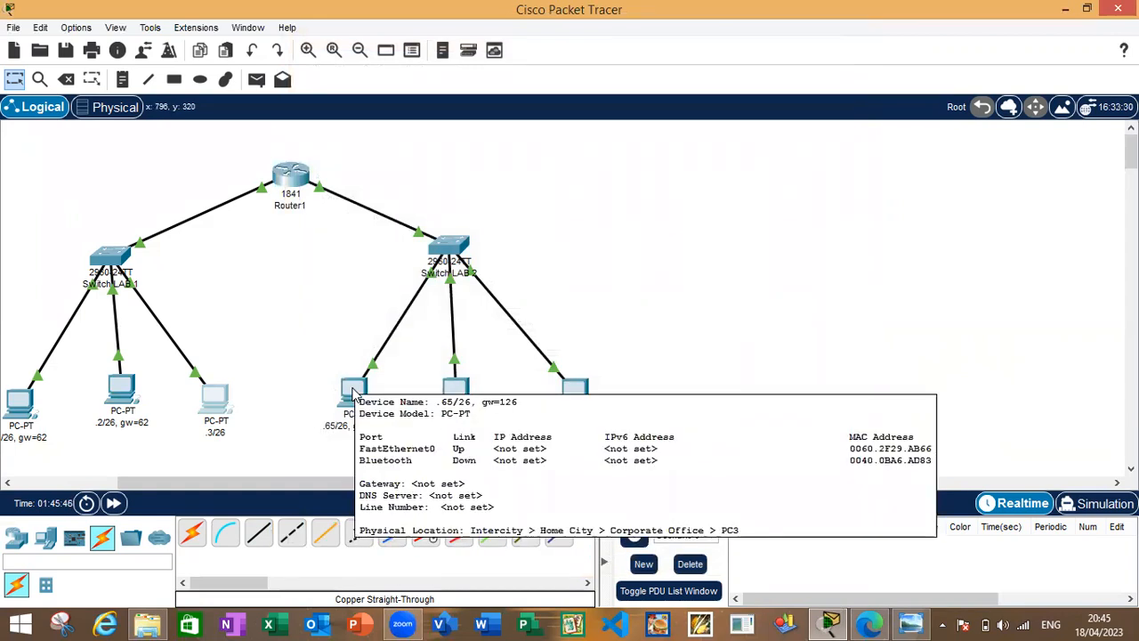
left_click(354, 391)
left_click(357, 132)
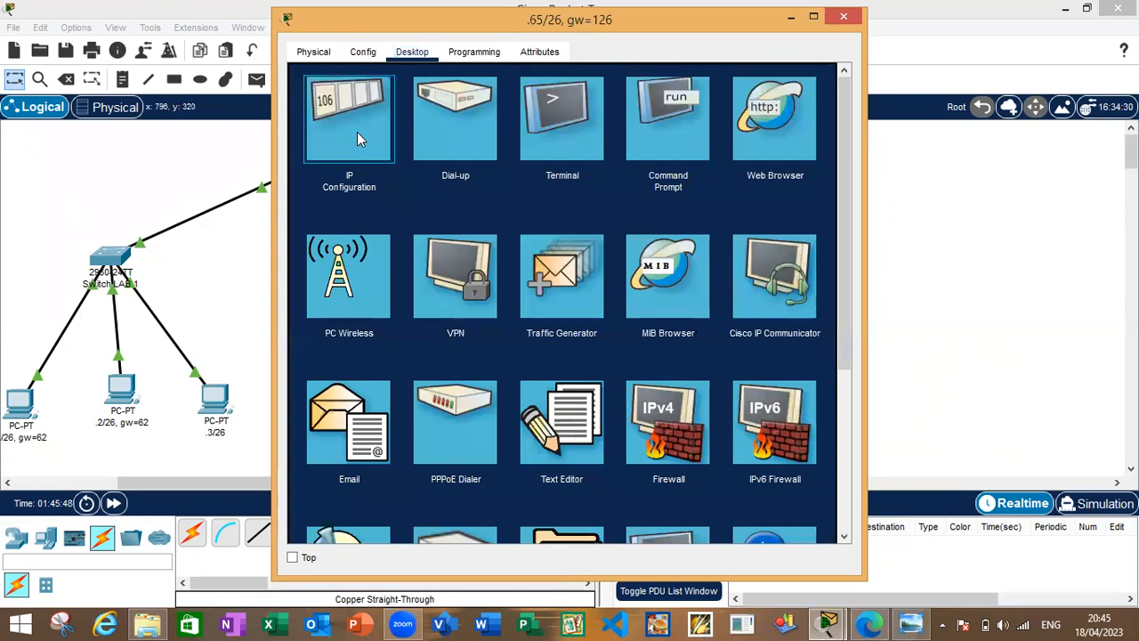
left_click(504, 164)
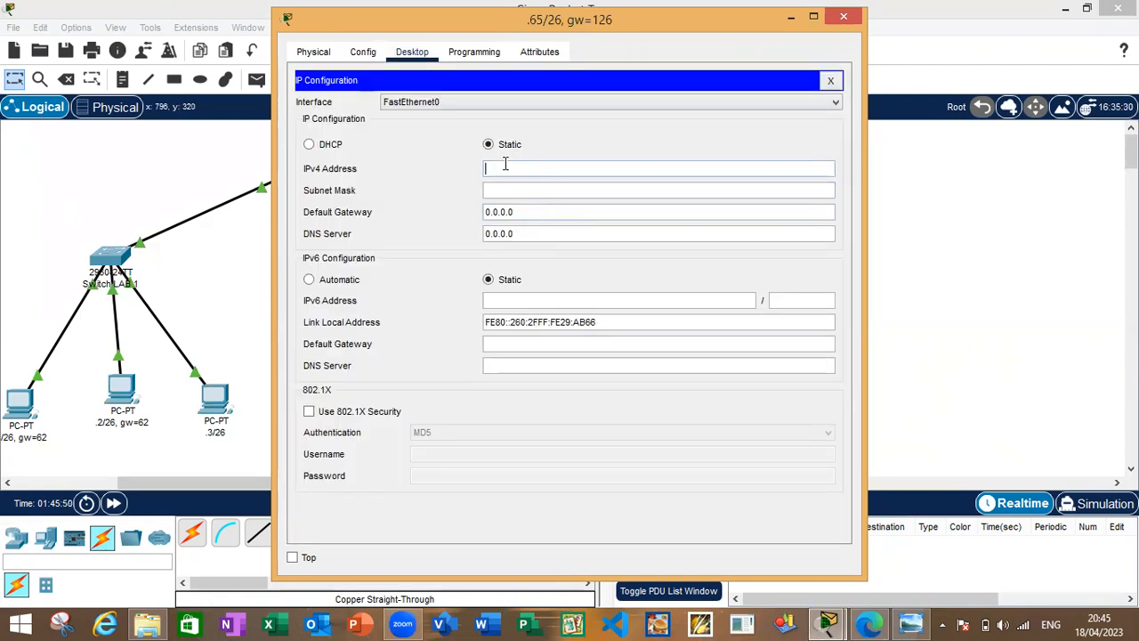
type("192.168.1.65")
left_click(521, 187)
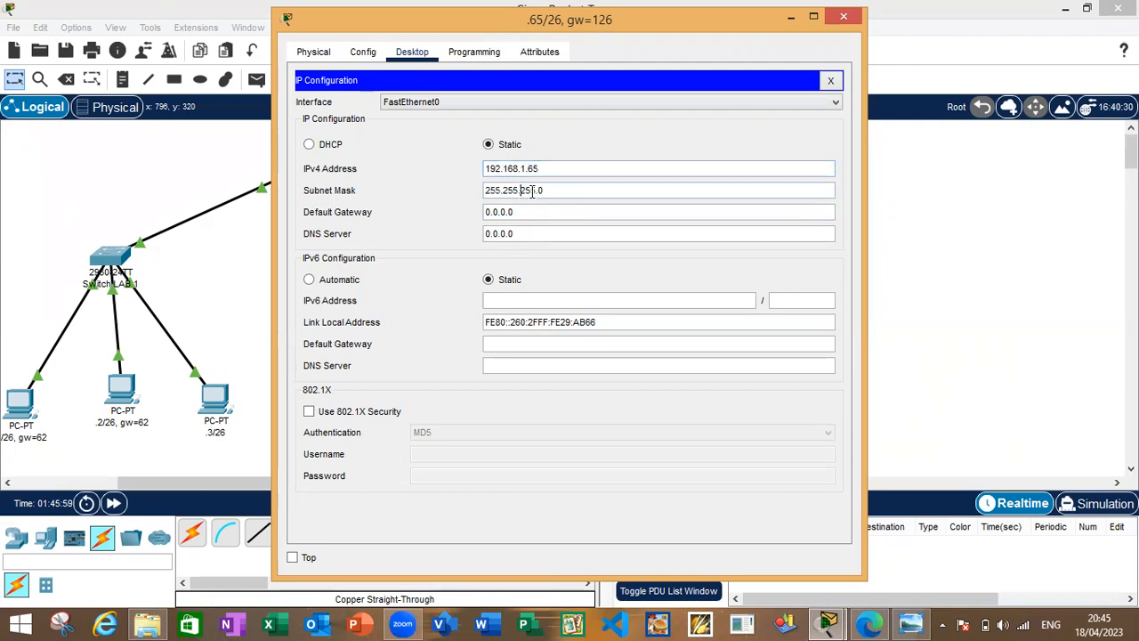
type("19")
Set the .65/26 PC's default gateway to 192.168.1.126 and close its configuration.
left_click(516, 212)
key("BackSpace")
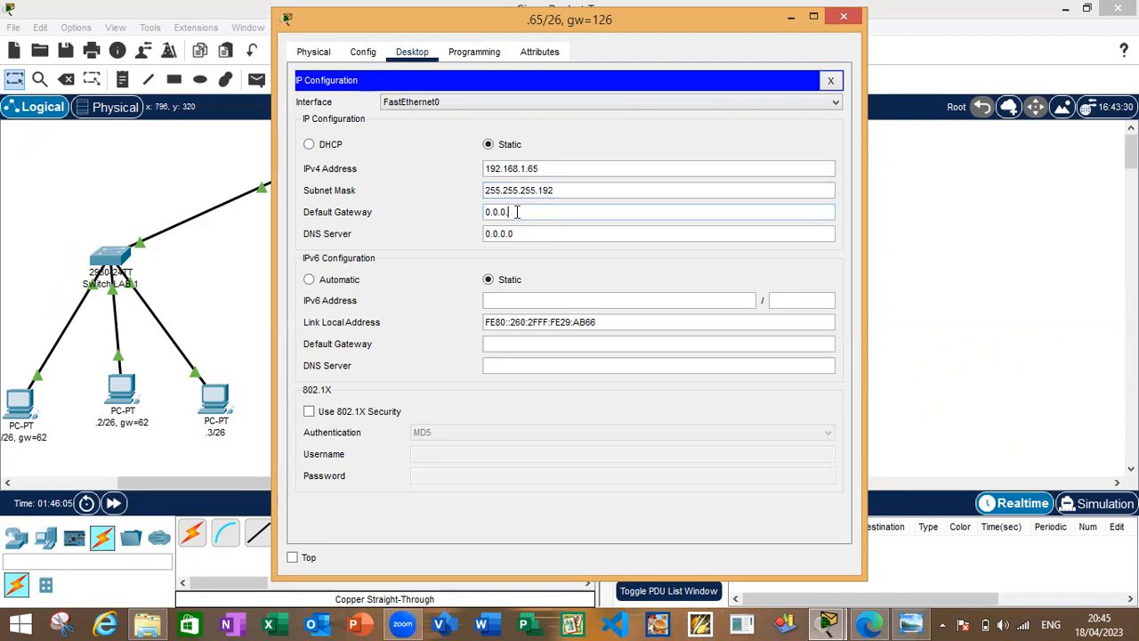
key("BackSpace")
key("BackSpace")
key("BackSpace")
key("BackSpace")
key("BackSpace")
type("192.1")
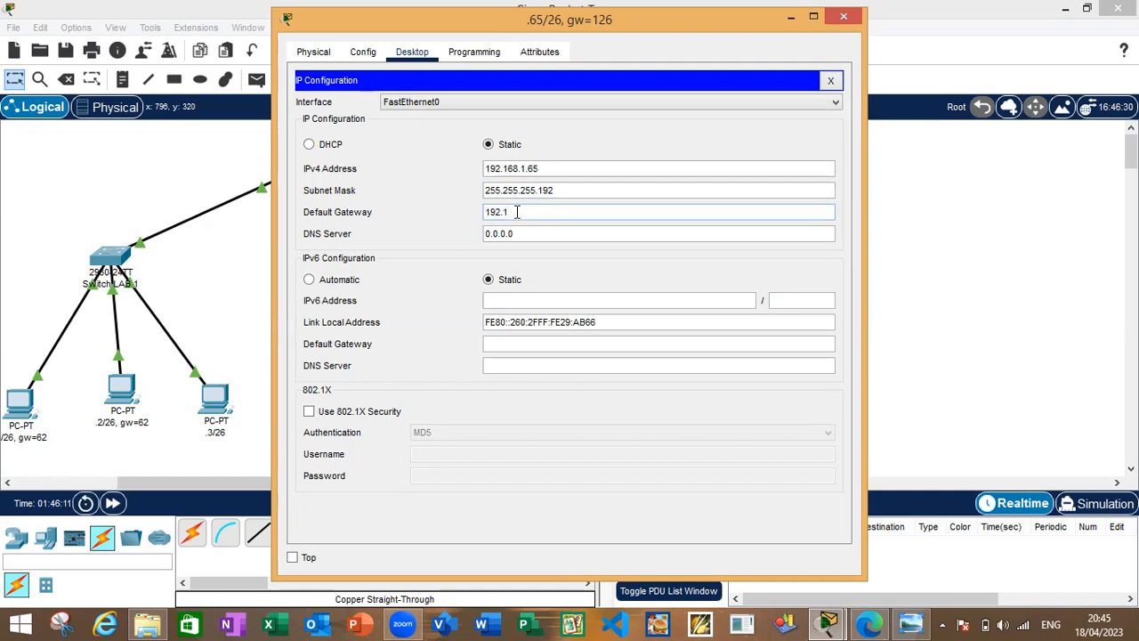
type("68.1.126")
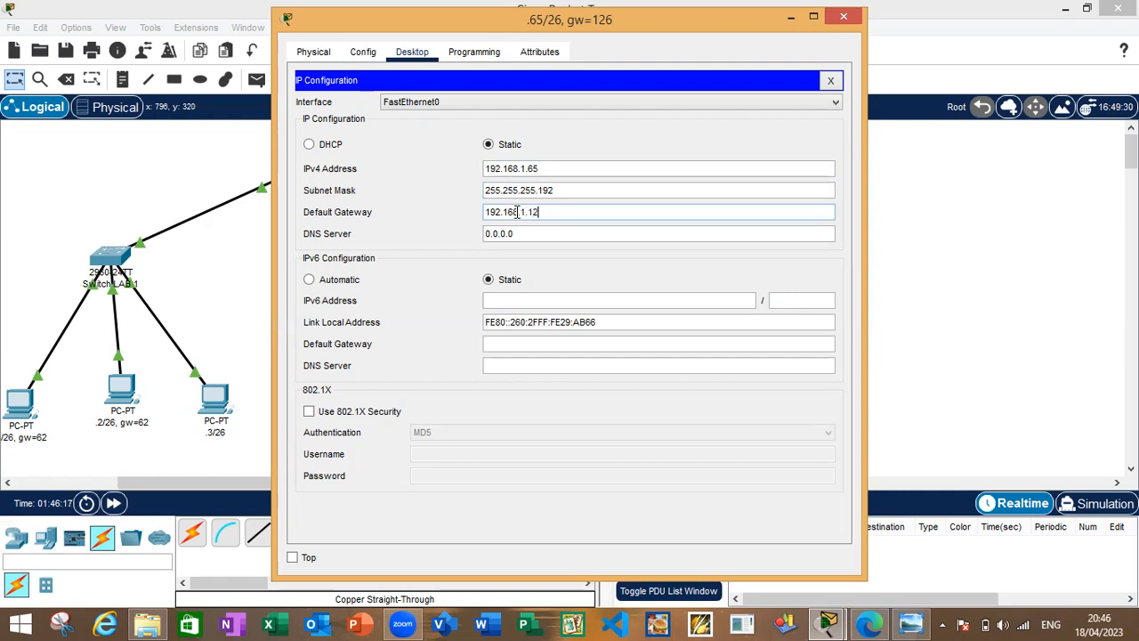
left_click(843, 18)
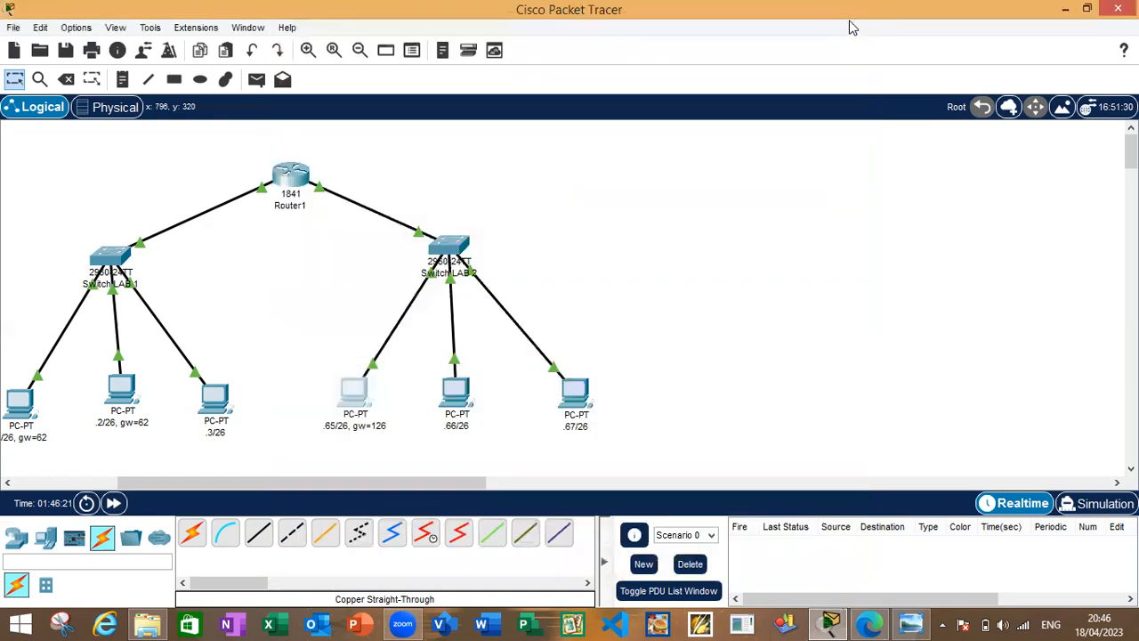
Configure the LAB 2 PC labelled .66/26 with IPv4 address 192.168.1.66 and subnet mask 255.255.255.192, without a gateway.
left_click(461, 402)
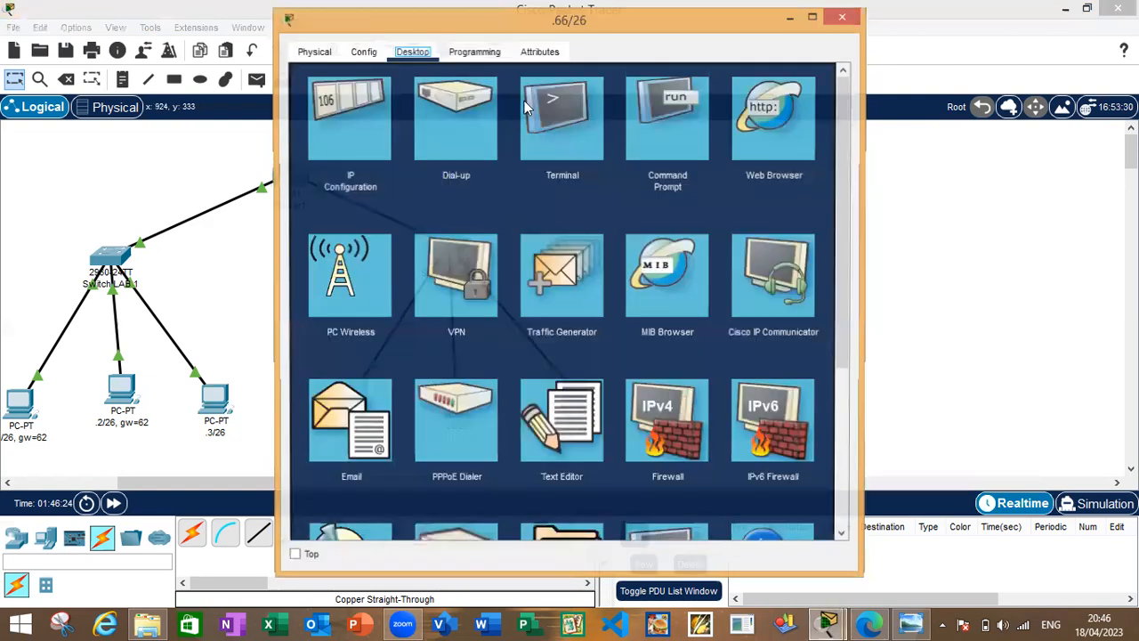
left_click(357, 120)
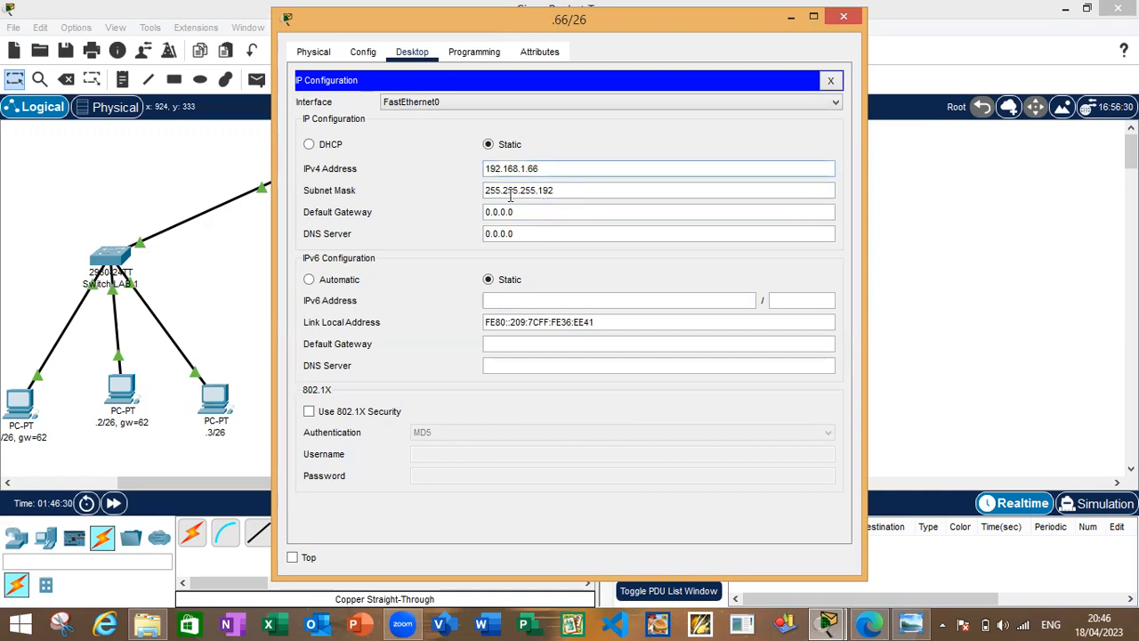
left_click(558, 191)
left_click(841, 19)
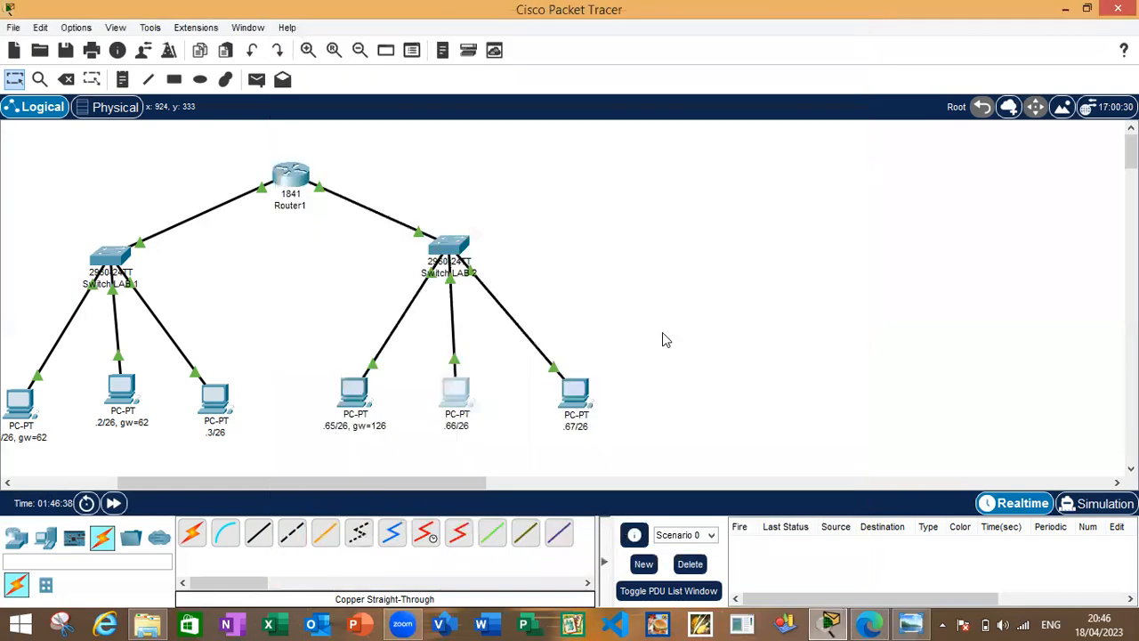
Configure the LAB 2 PC labelled .67/26 with IPv4 address 192.168.1.67 and subnet mask 255.255.255.192, without a gateway.
left_click(579, 401)
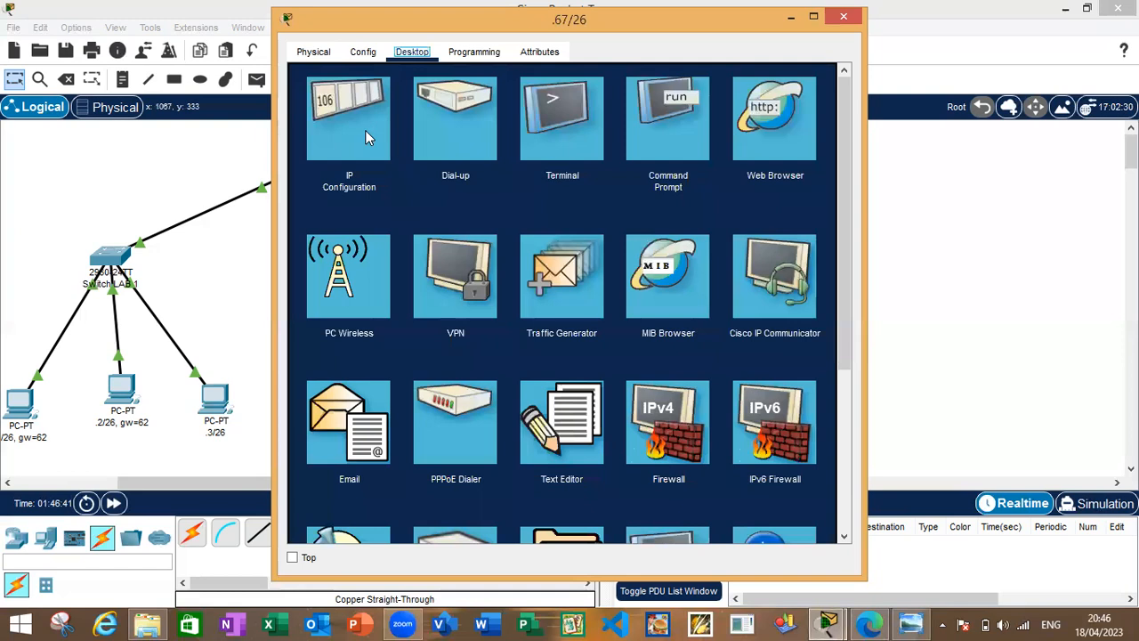
left_click(365, 133)
type("192.168")
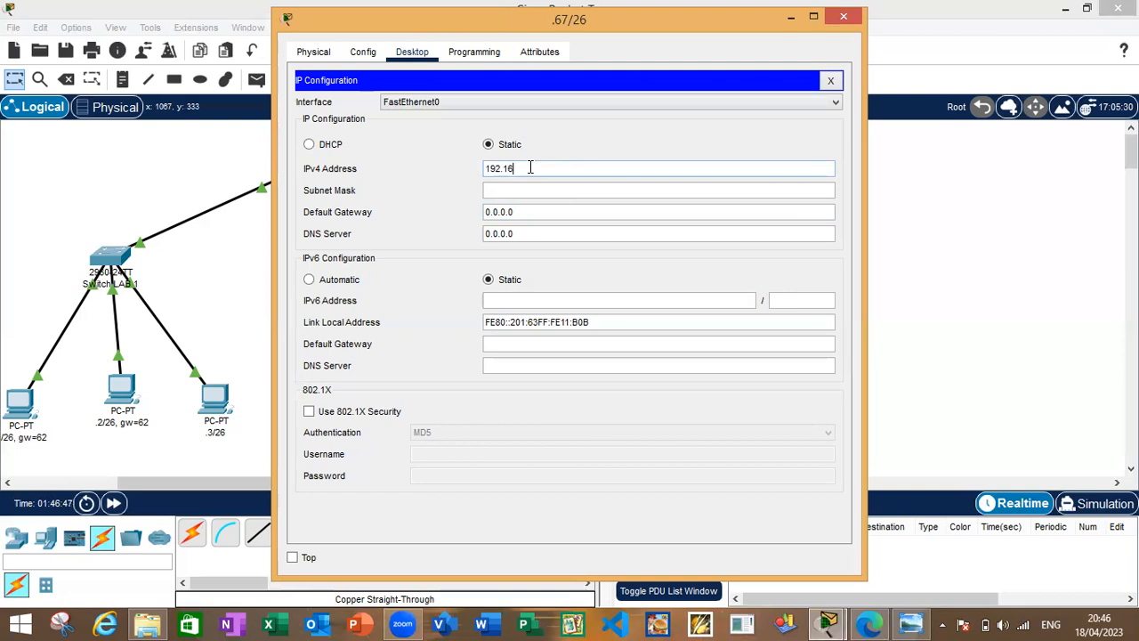
type(".1.67")
left_click(542, 190)
type("19")
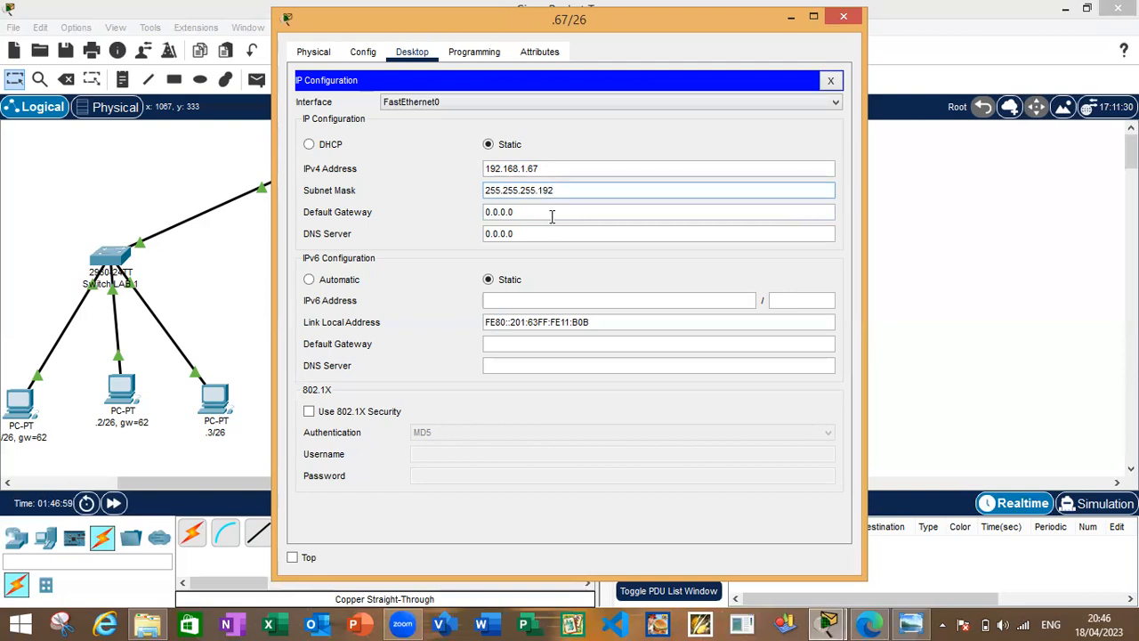
left_click(853, 18)
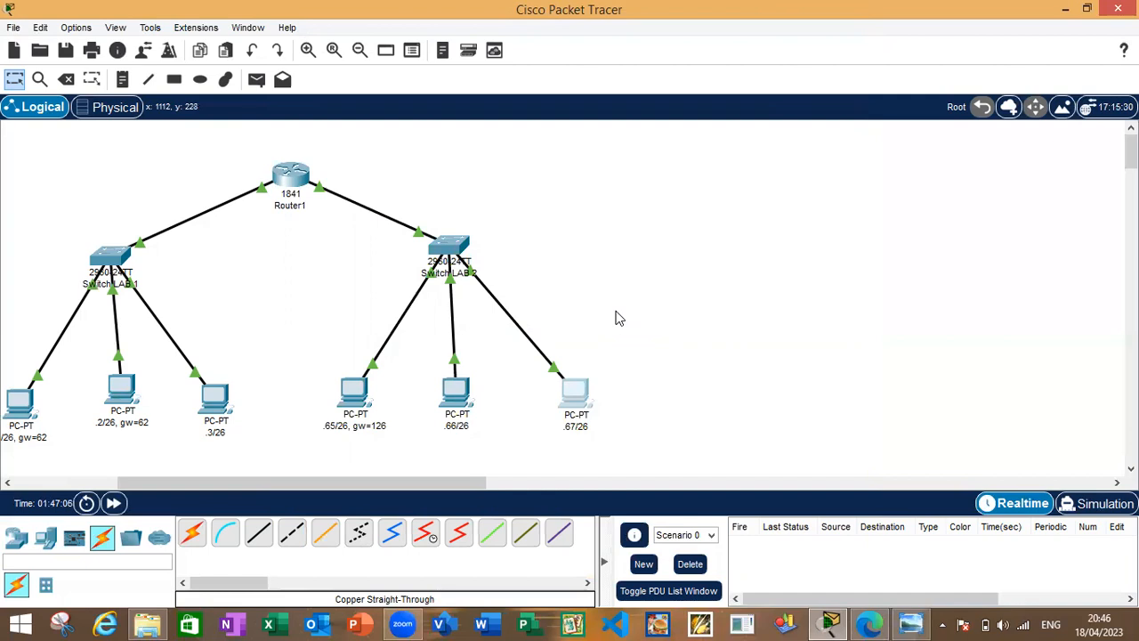
Give Router1's FastEthernet0/0 interface the IPv4 address 192.168.1.62 with subnet mask 255.255.255.192.
left_click(300, 177)
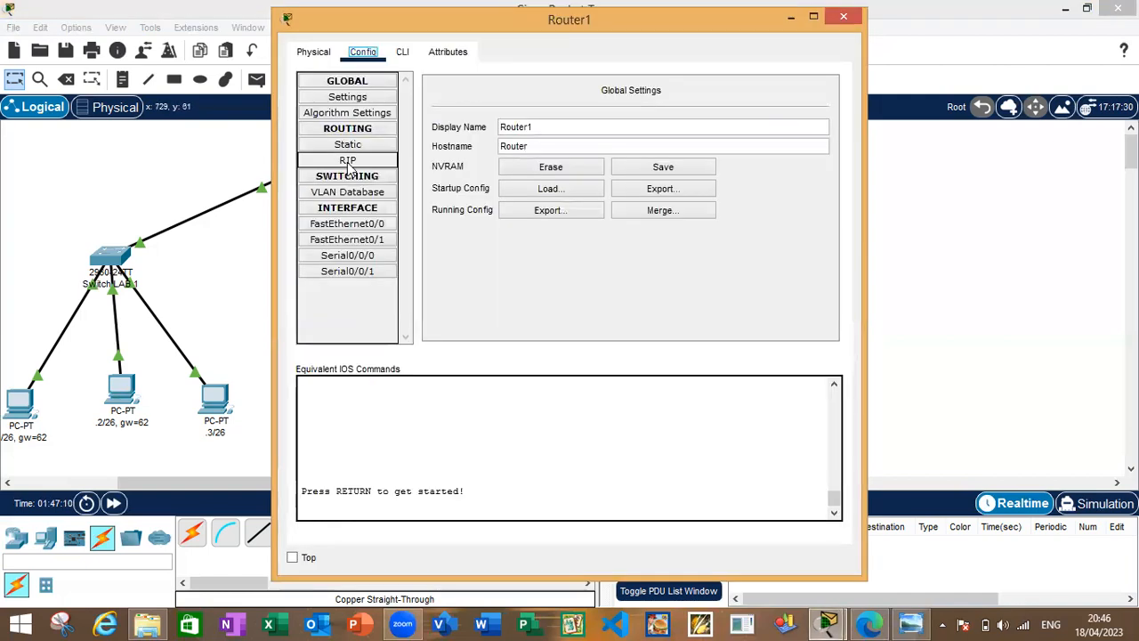
left_click(371, 227)
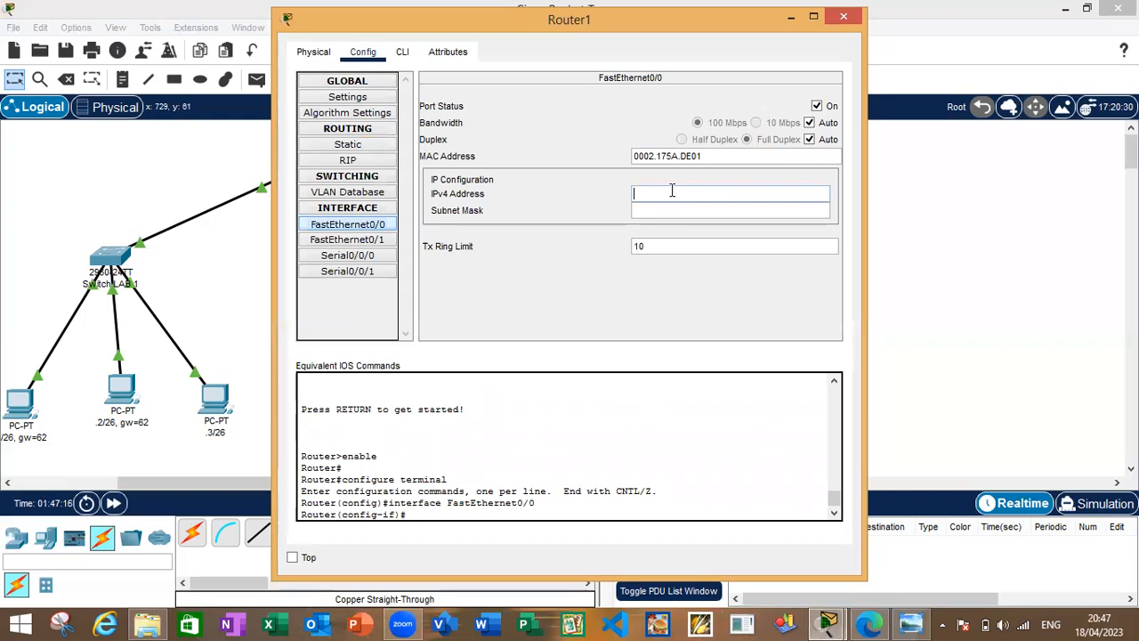
left_click(672, 190)
type("192.168.1.62")
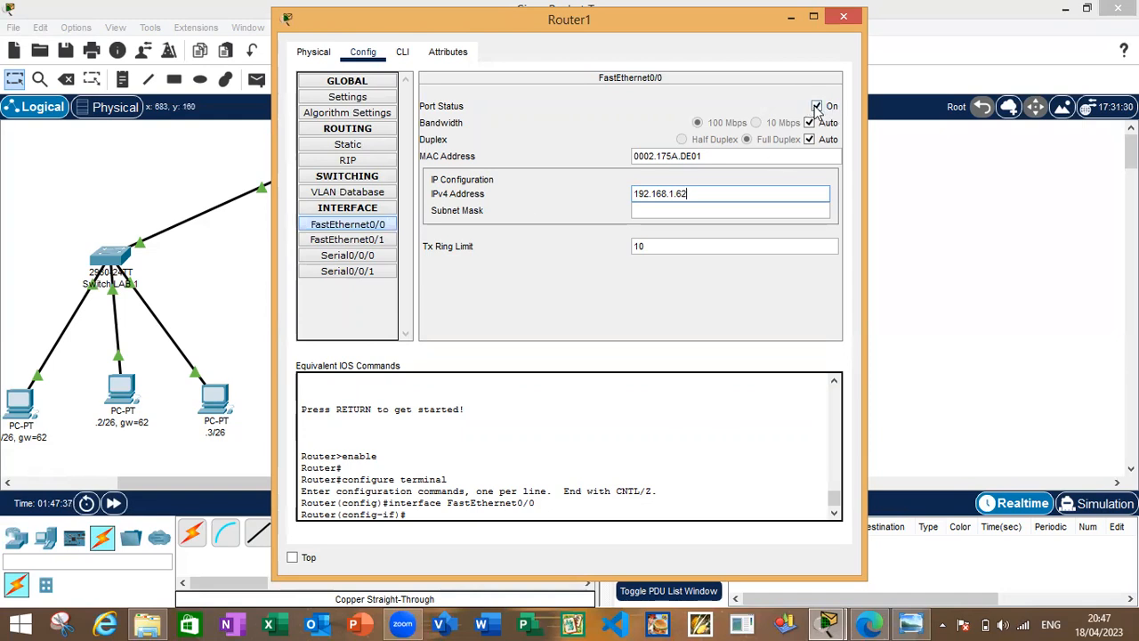
left_click(670, 210)
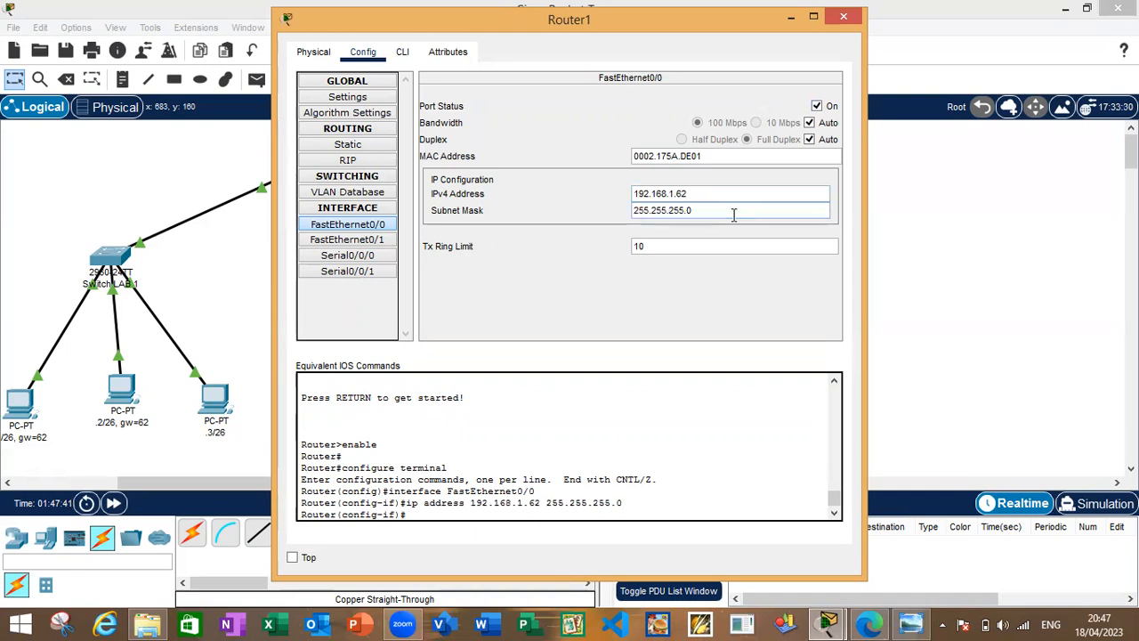
key("BackSpace")
type("192")
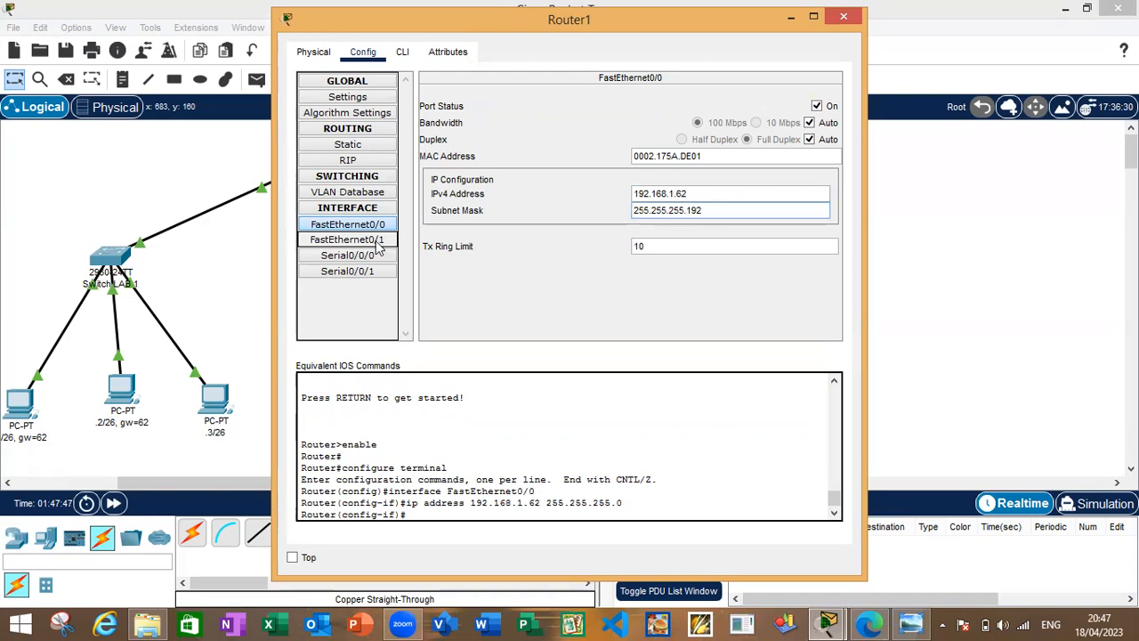
Give Router1's FastEthernet0/1 interface the IPv4 address 192.168.1.126 with subnet mask 255.255.255.192, and close the router configuration after checking both interfaces.
left_click(379, 247)
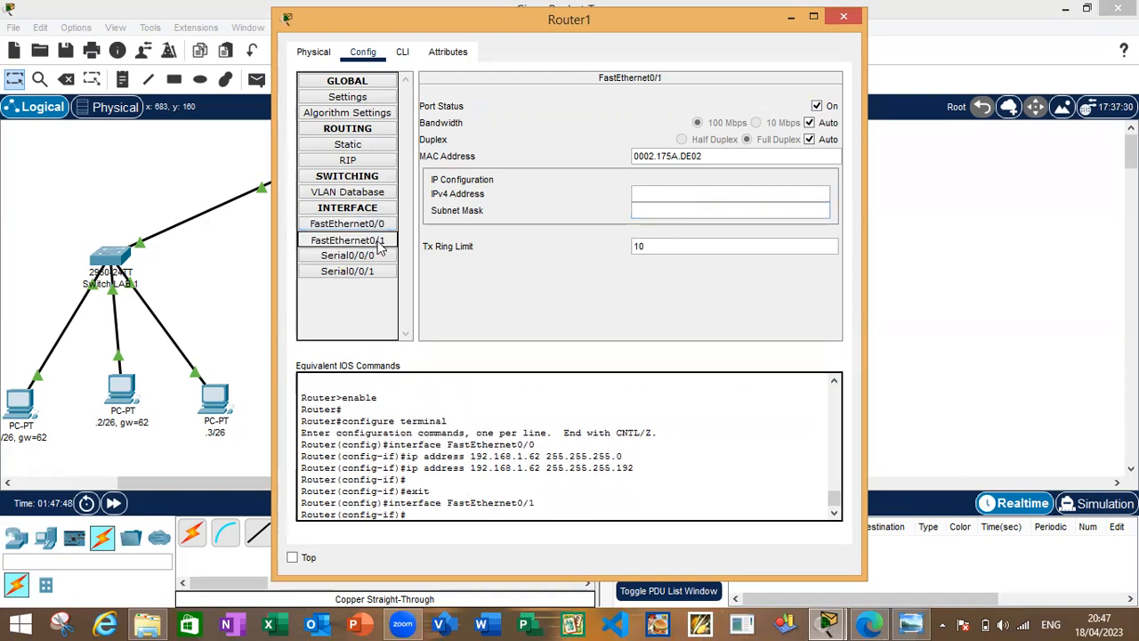
left_click(688, 187)
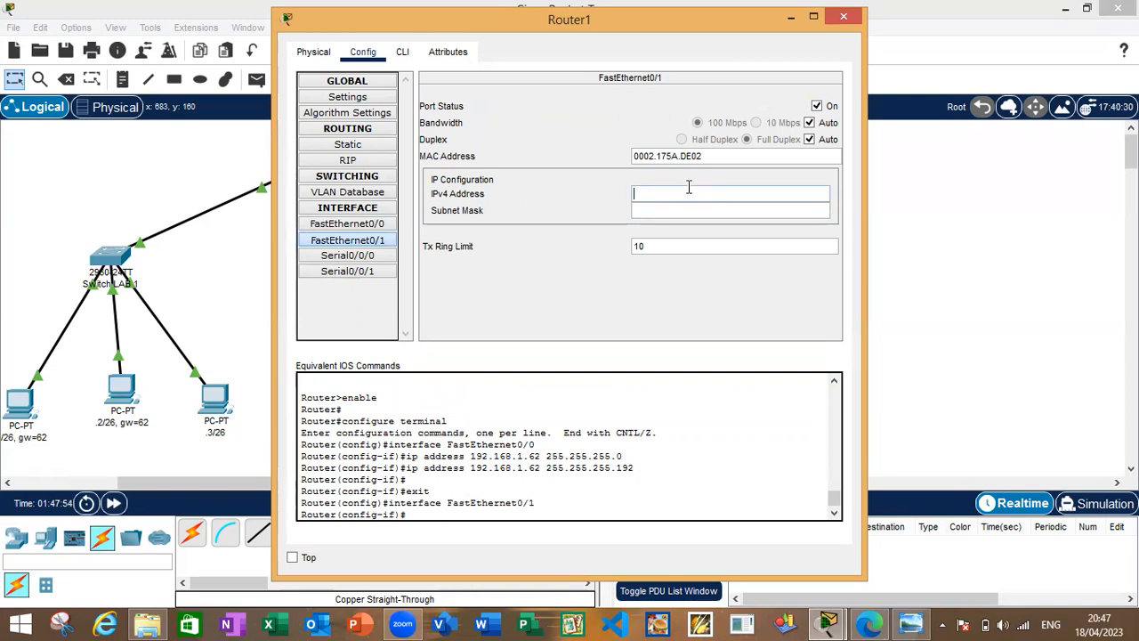
type("192.168.1.126")
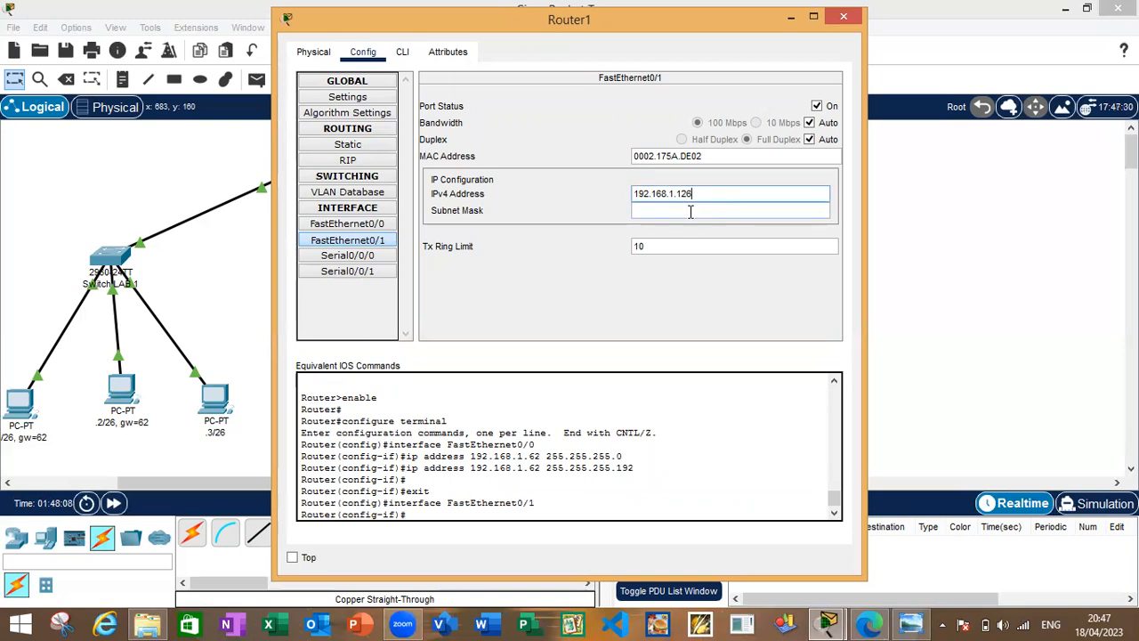
left_click(689, 212)
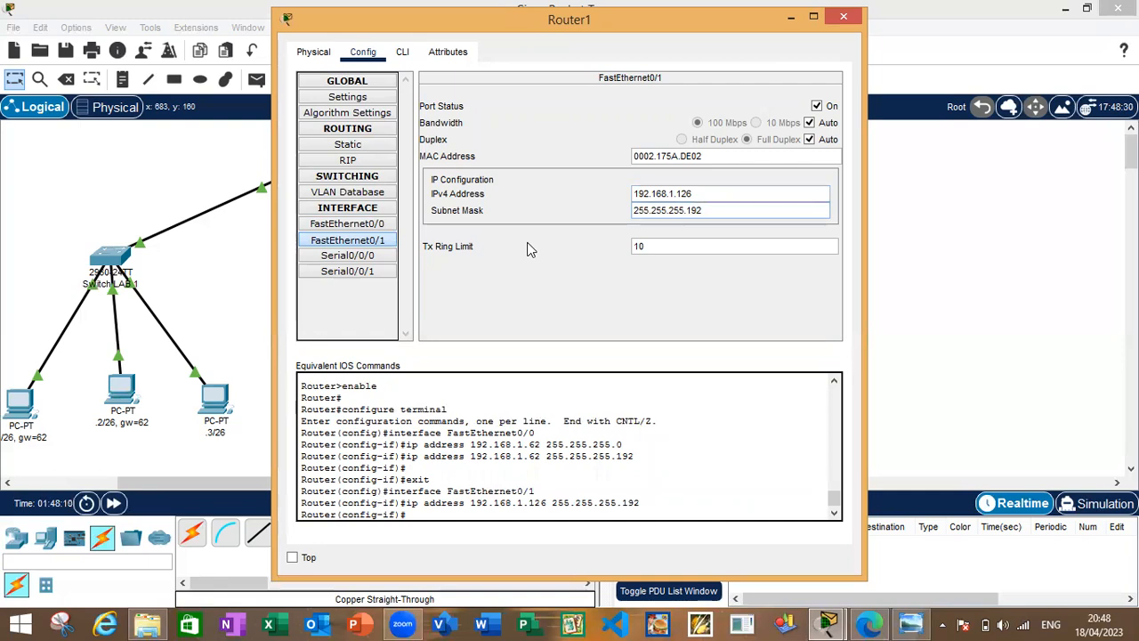
left_click(381, 224)
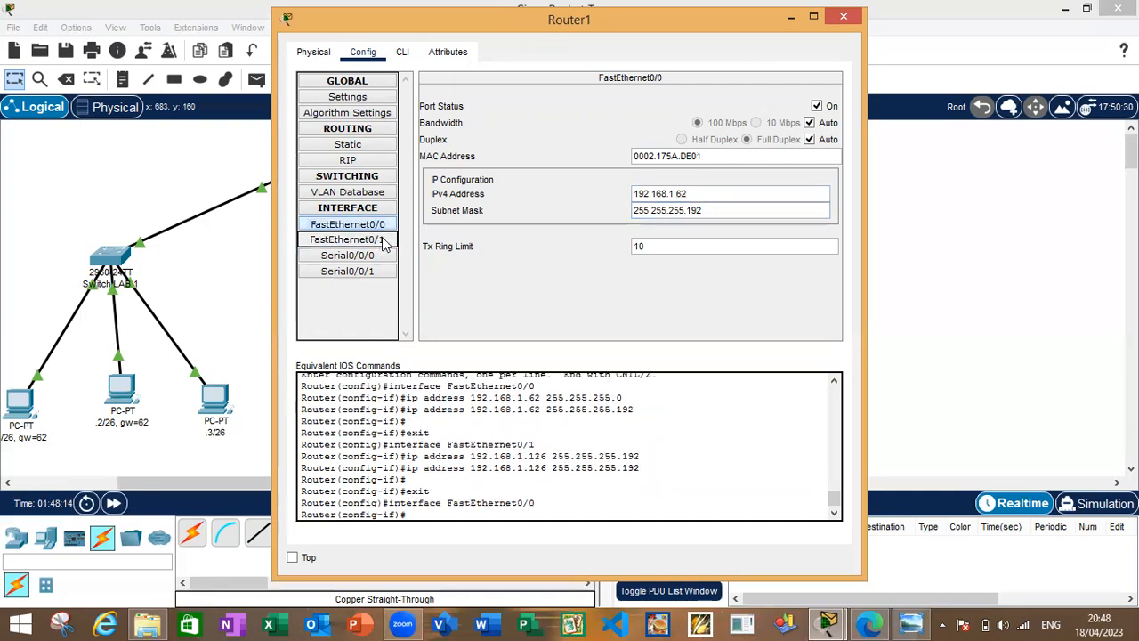
left_click(384, 242)
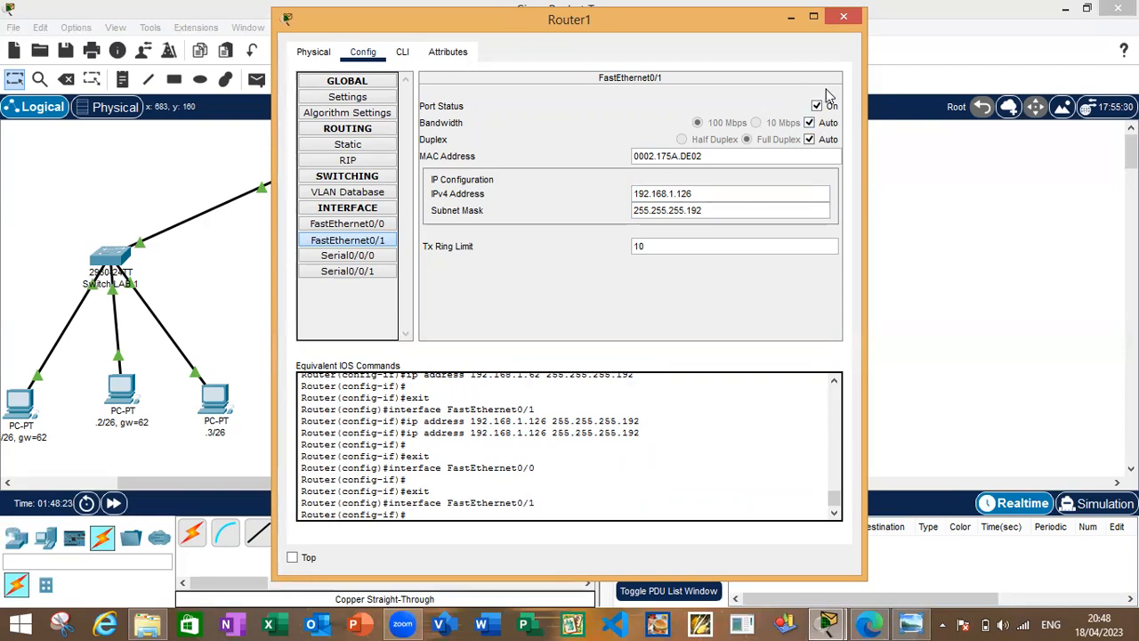
left_click(842, 19)
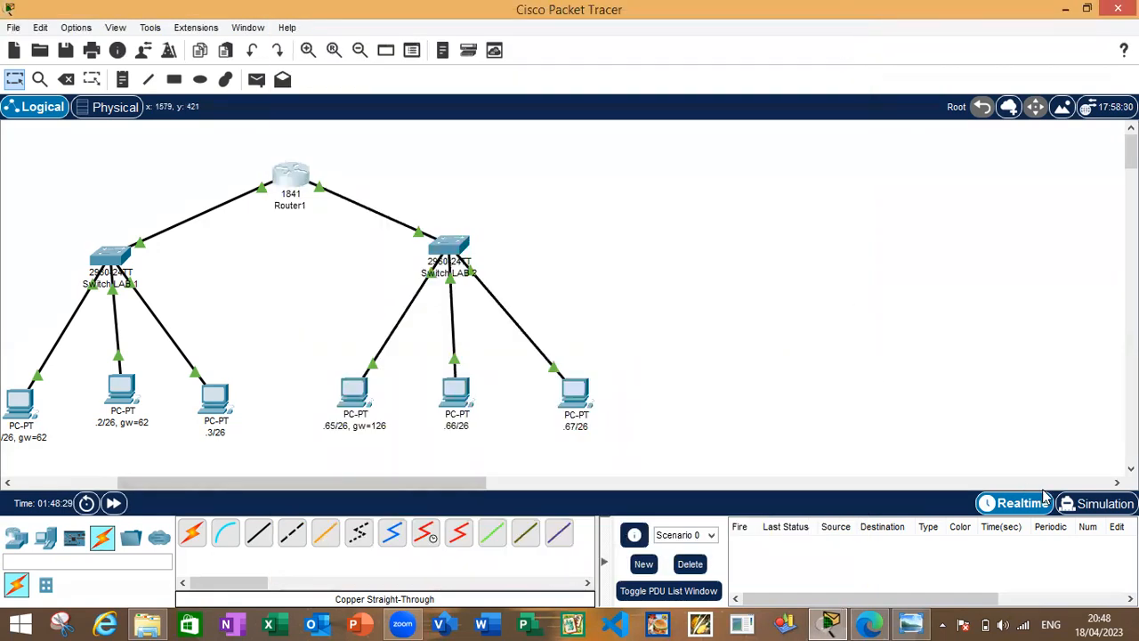
Switch the network to simulation mode and restrict the event list filter to IPv4 ICMP only, as the lab instructions require.
left_click(1103, 504)
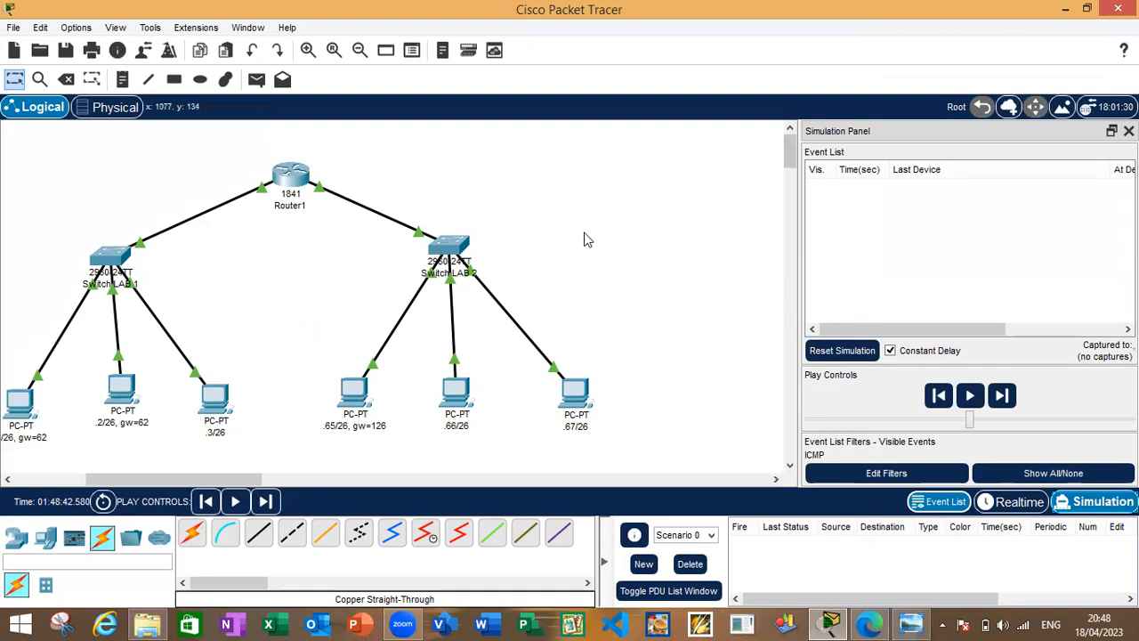
left_click(910, 624)
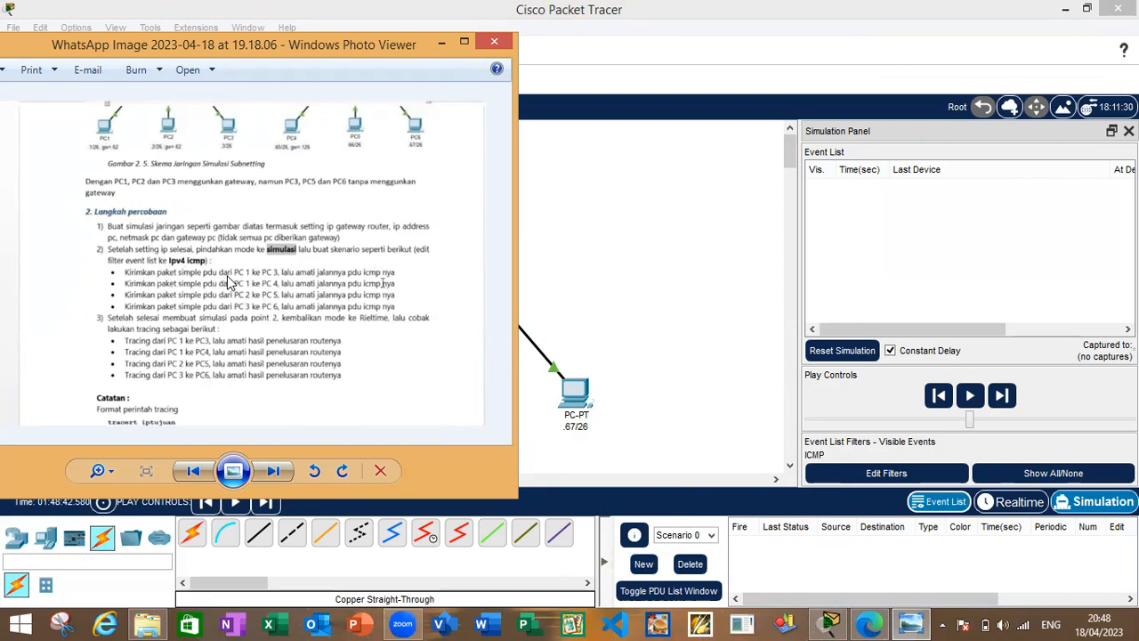
left_click(443, 46)
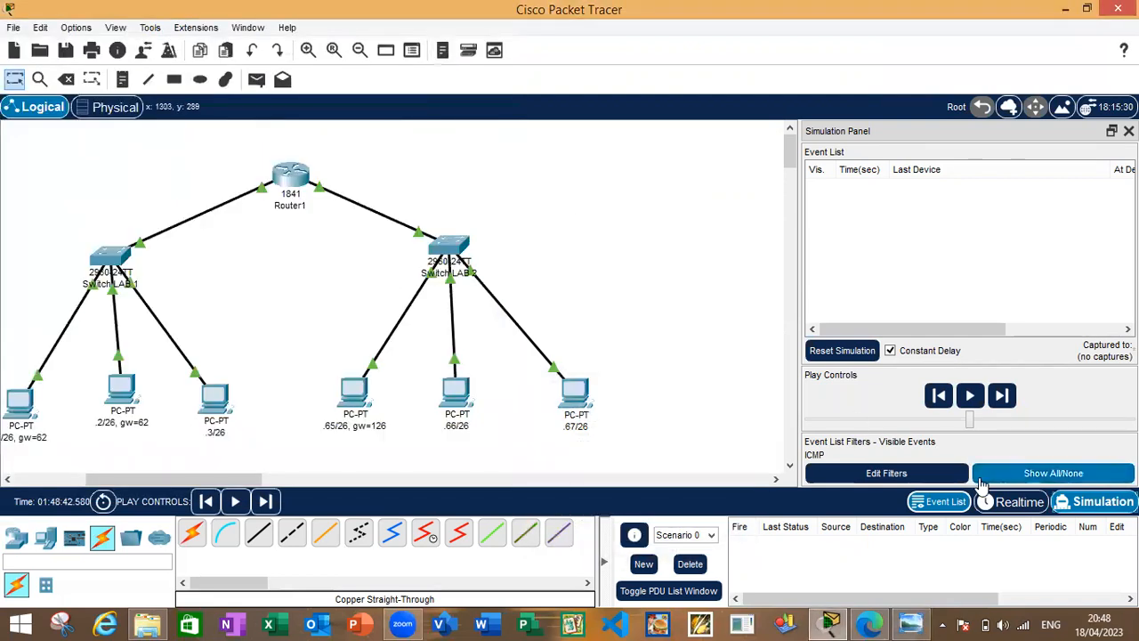
left_click(1044, 476)
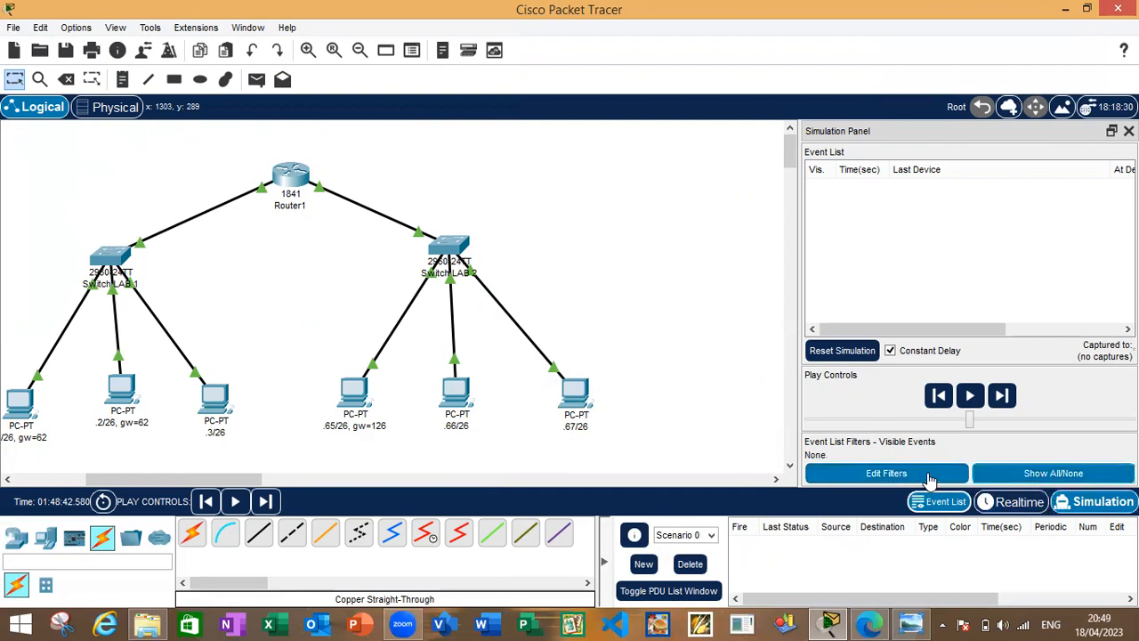
left_click(928, 476)
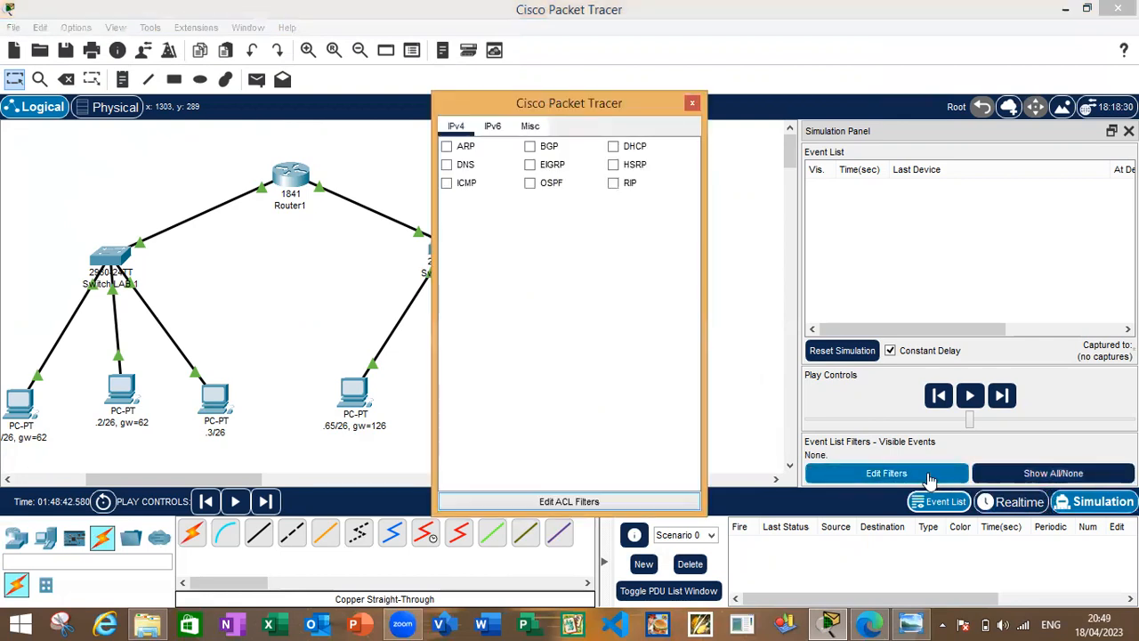
left_click(447, 183)
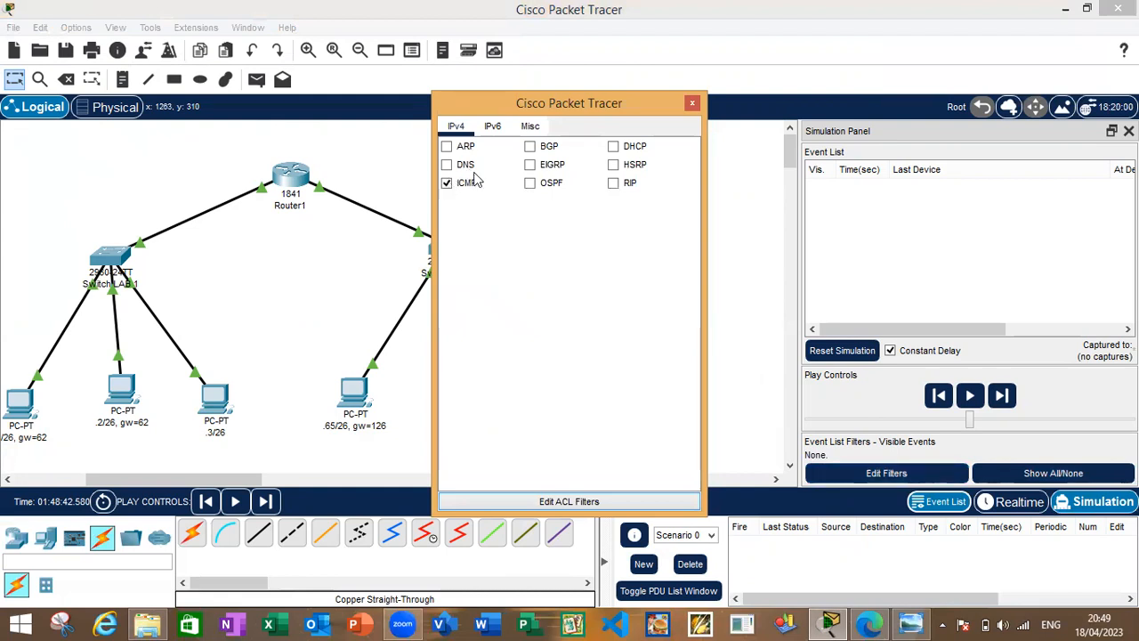
left_click(691, 104)
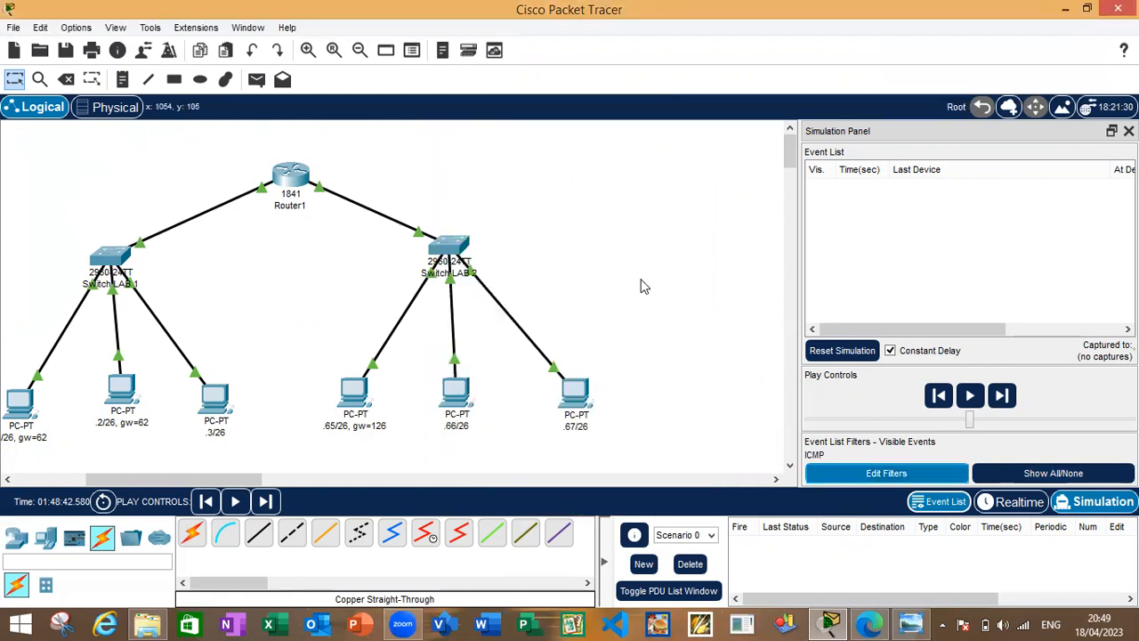
Send a simple PDU from the LAB 1 PC .1/26 to PC .3/26 and play the simulation until the exchange completes.
left_click(262, 86)
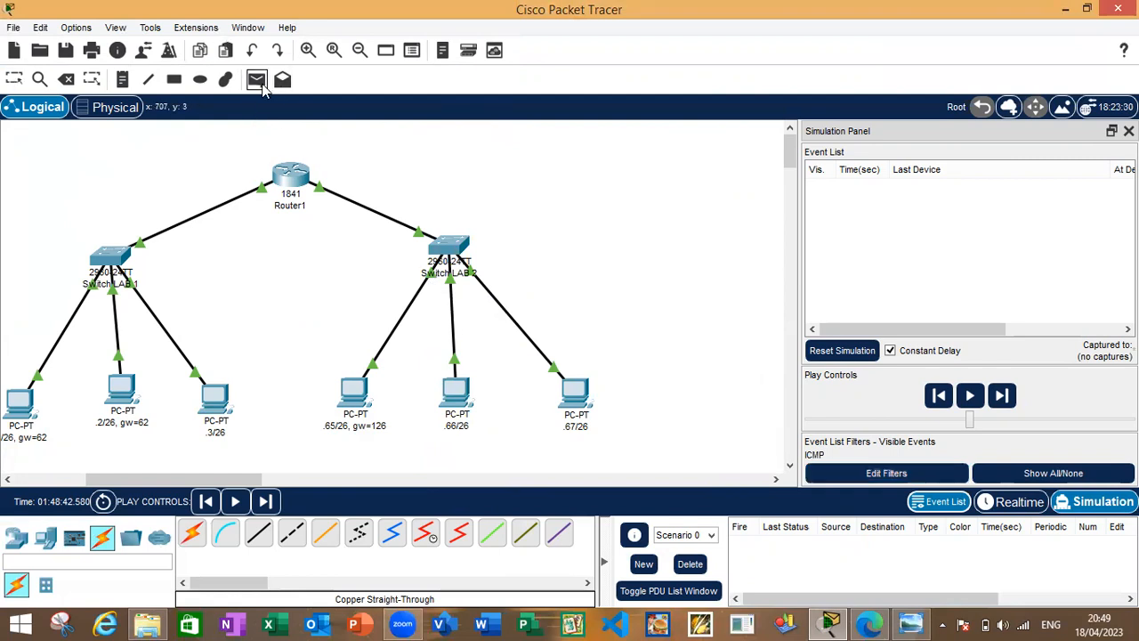
left_click(25, 403)
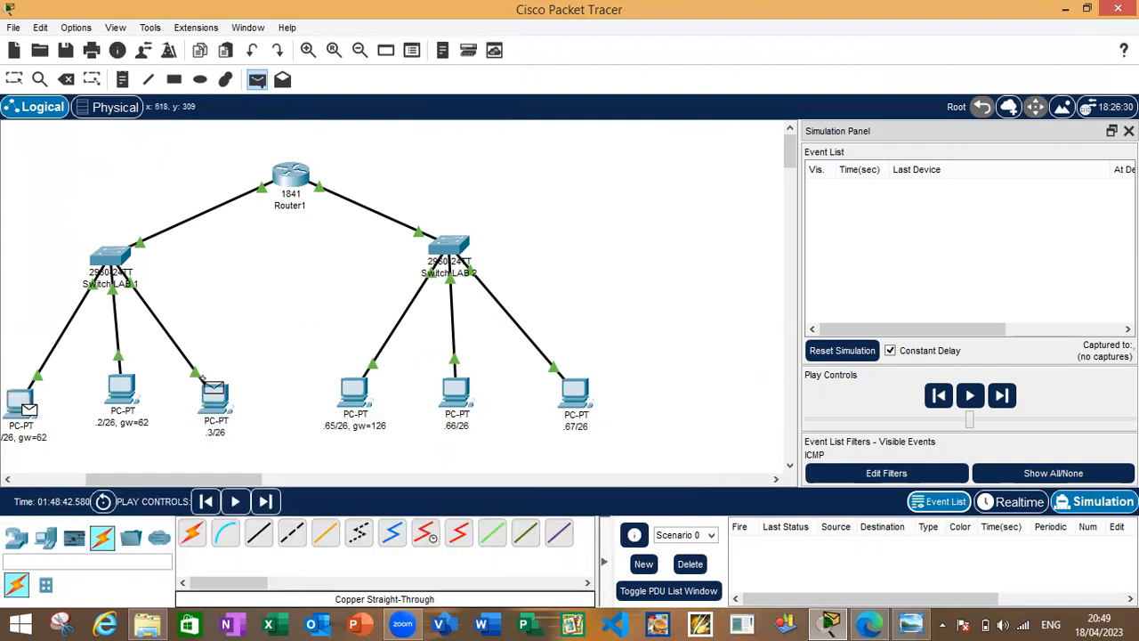
left_click(214, 402)
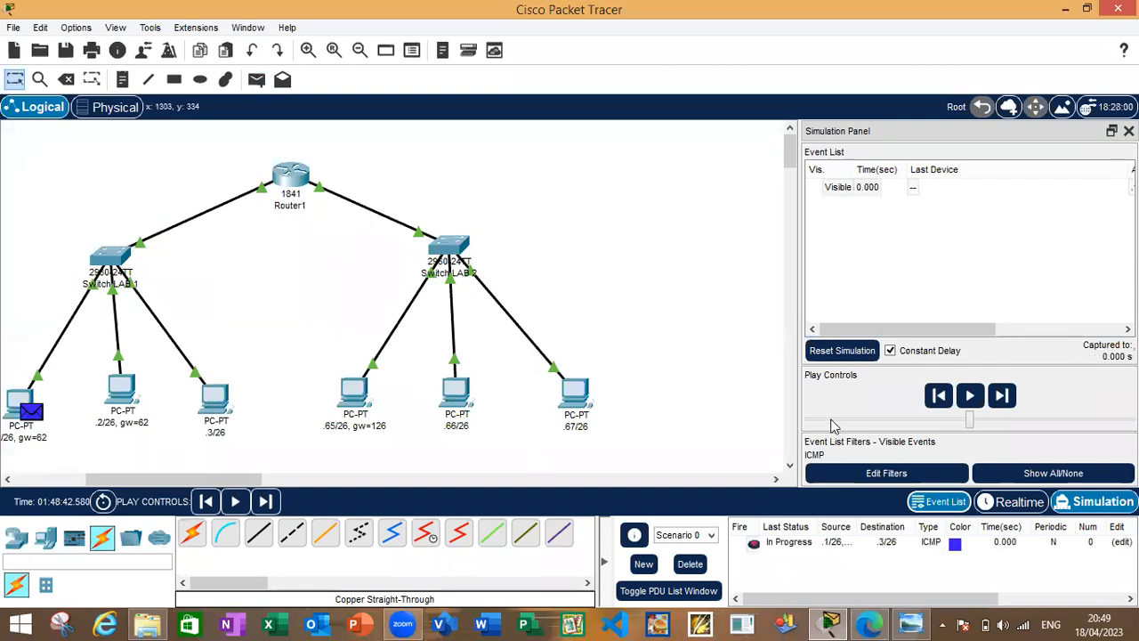
left_click(971, 397)
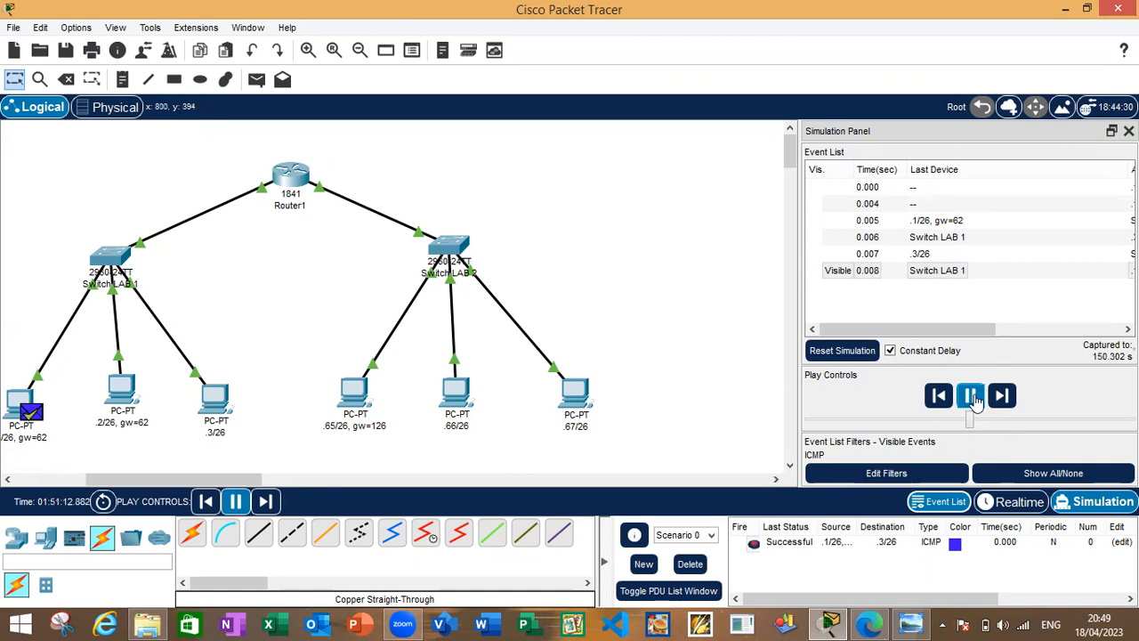
left_click(972, 398)
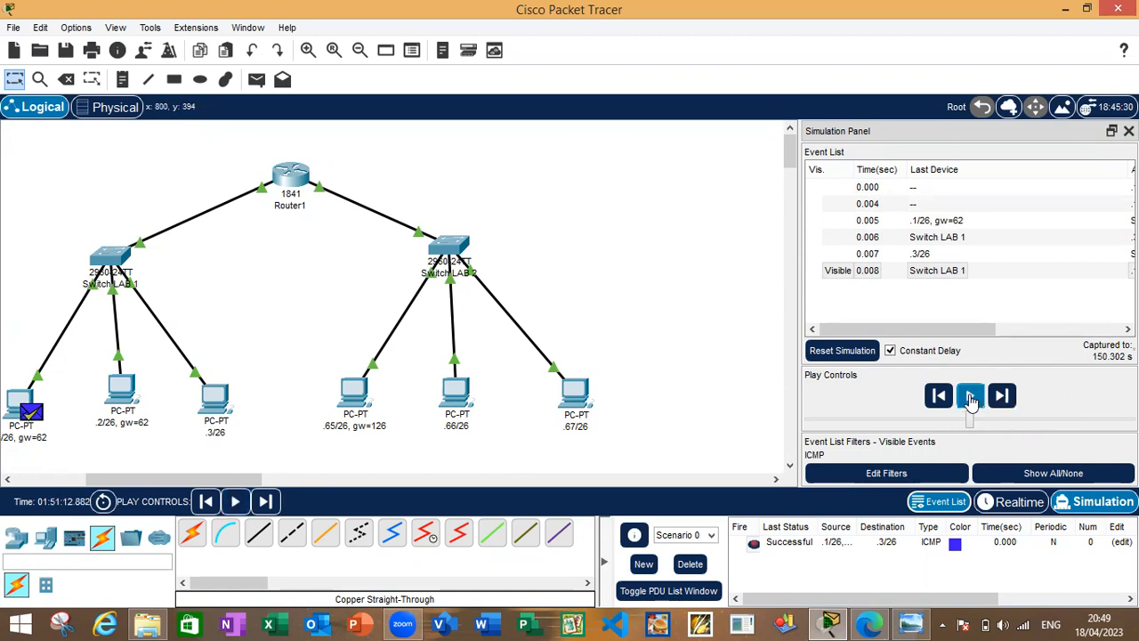
Delete the completed .1/26 to .3/26 PDU scenario and check the lab instructions for the next PDU test.
left_click(788, 544)
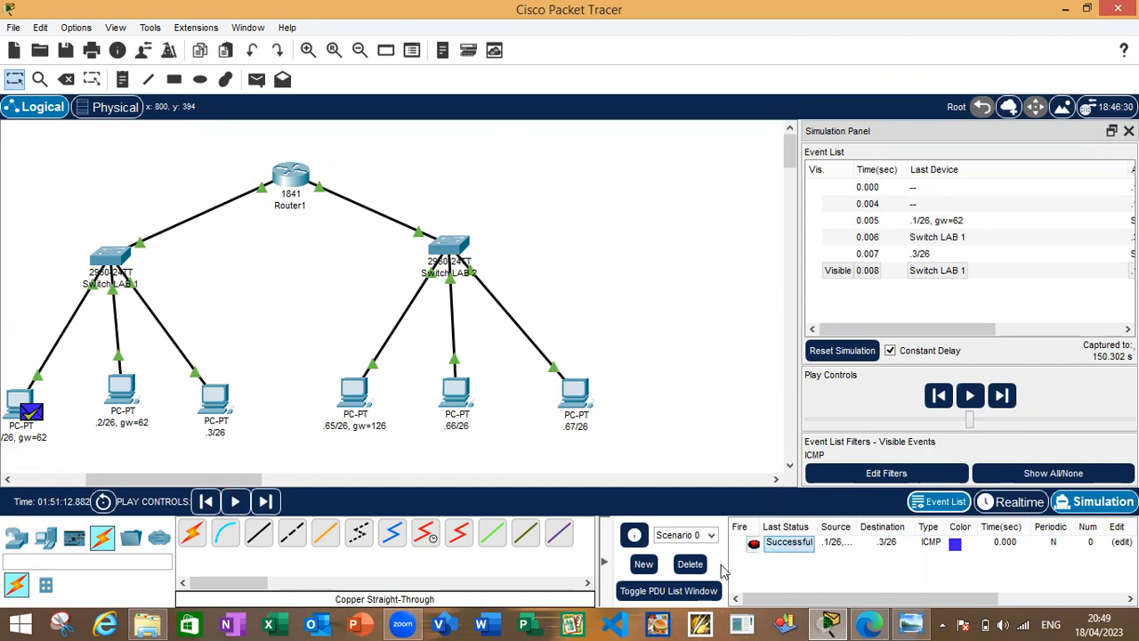
left_click(691, 566)
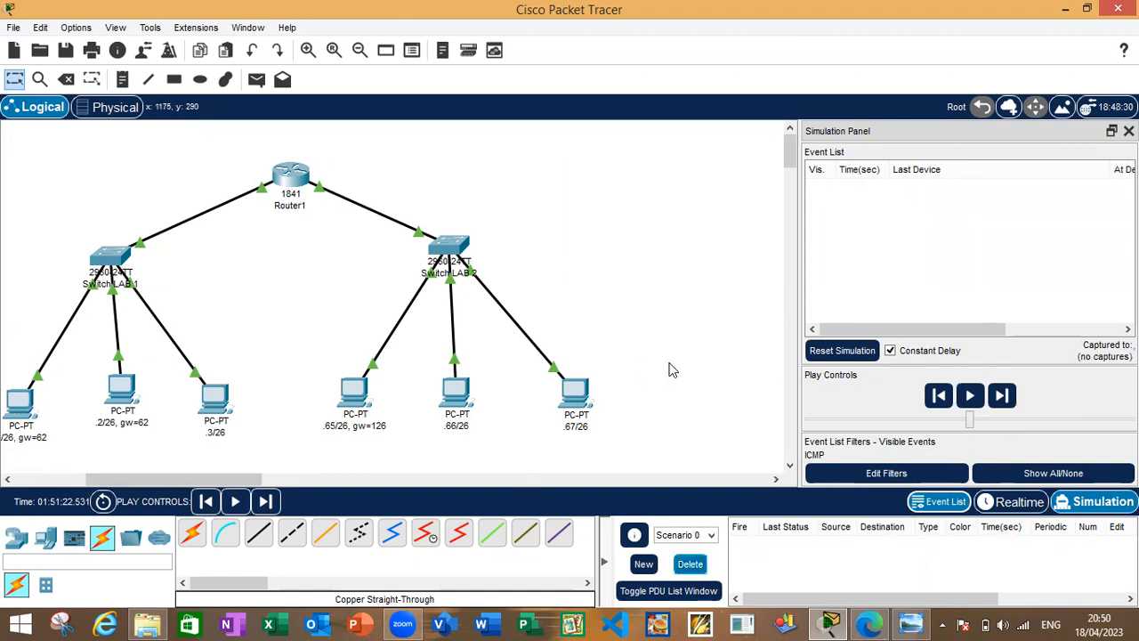
left_click(908, 623)
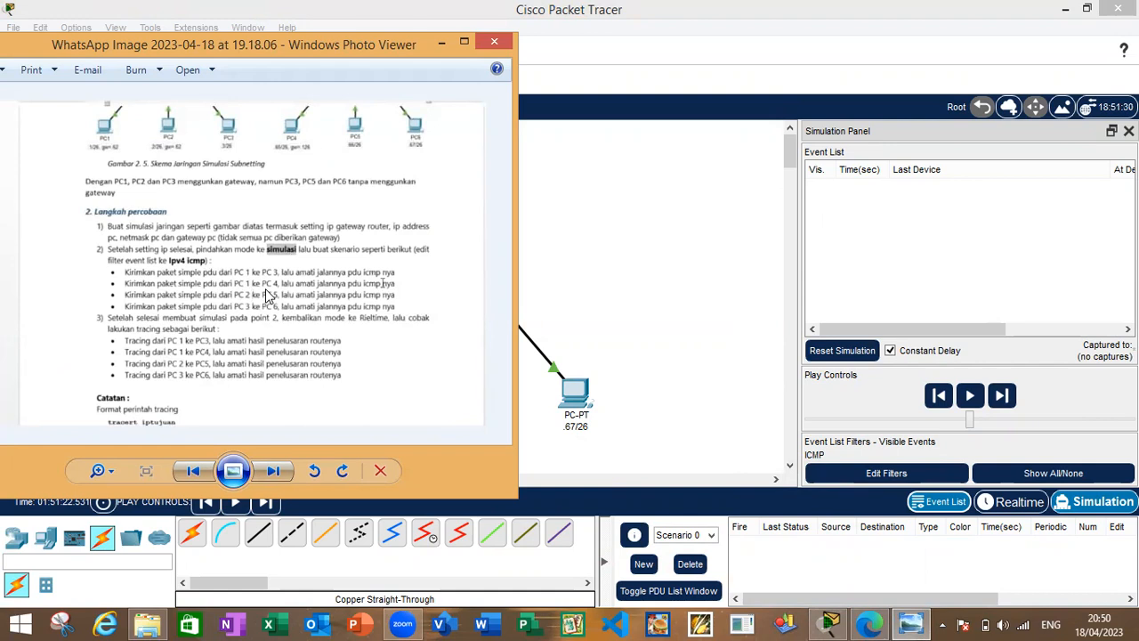
left_click(443, 41)
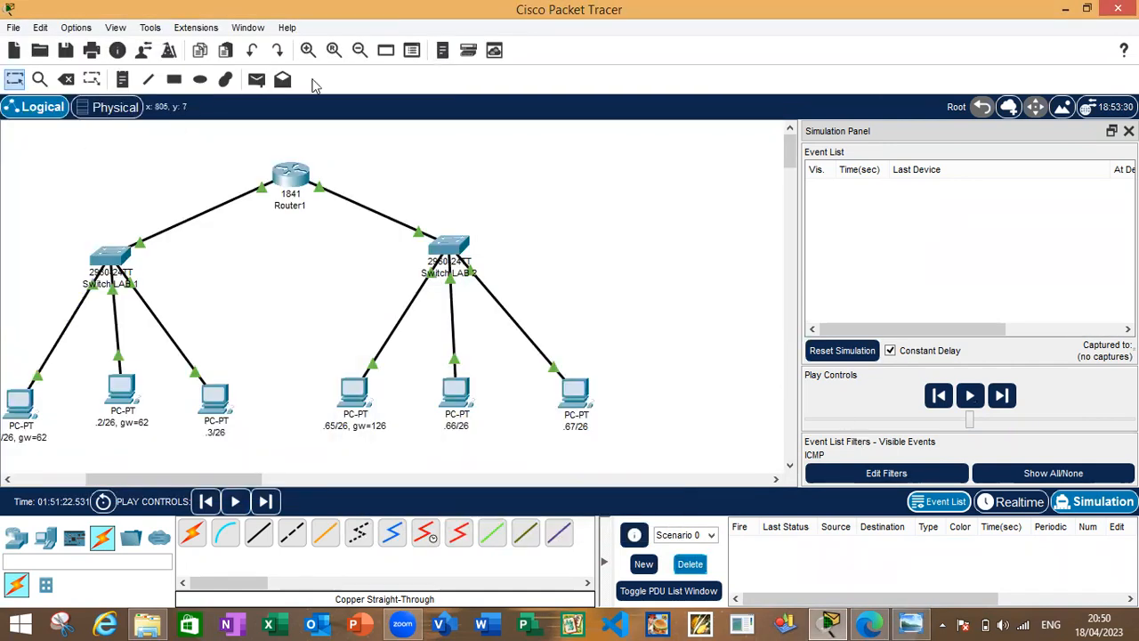
Send a simple PDU from PC .1/26 to PC .65/26 and play the simulation.
left_click(258, 80)
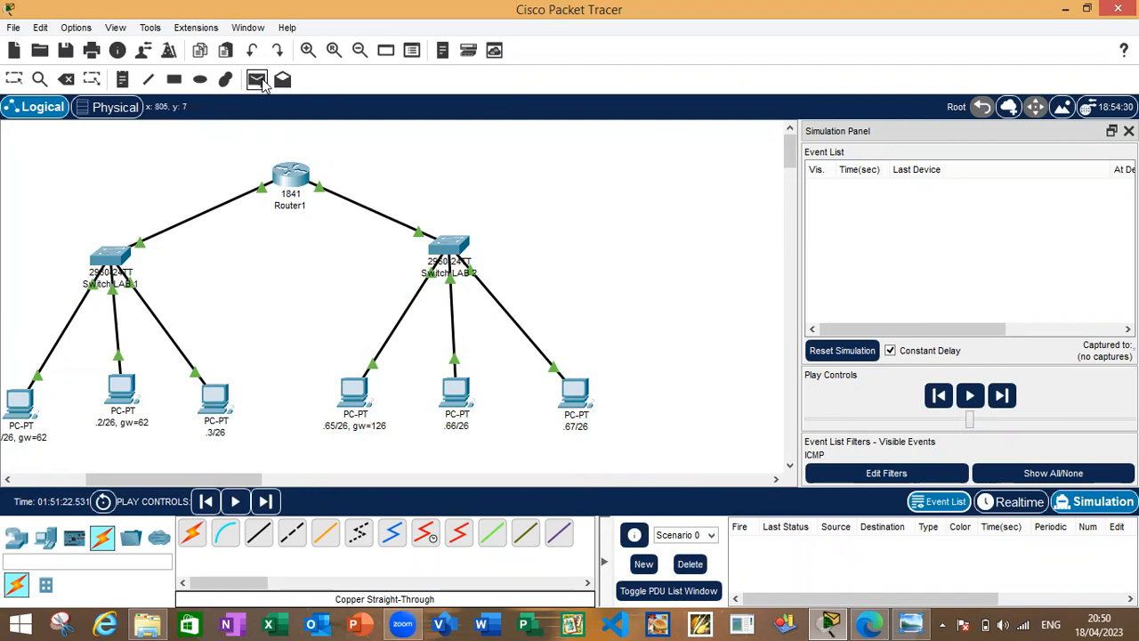
left_click(16, 406)
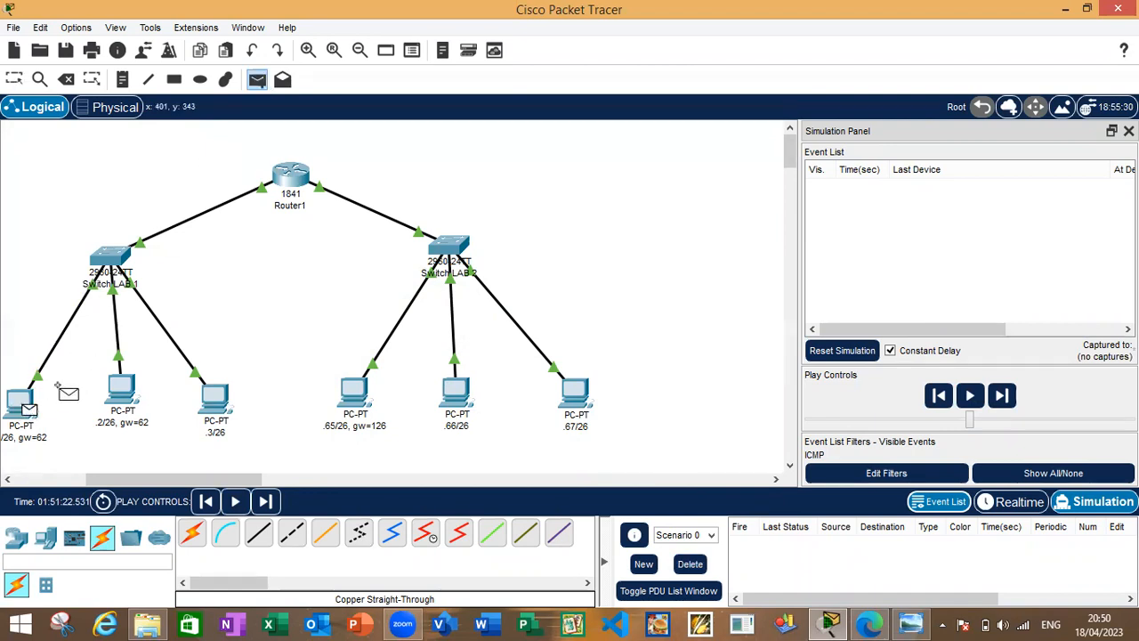
left_click(353, 388)
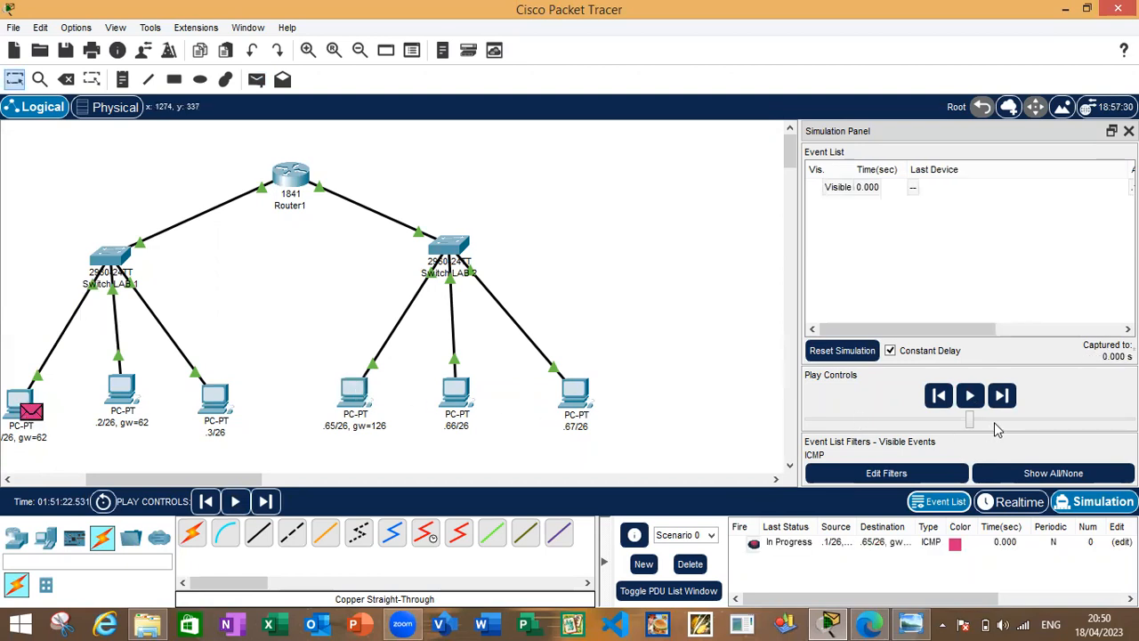
left_click(969, 398)
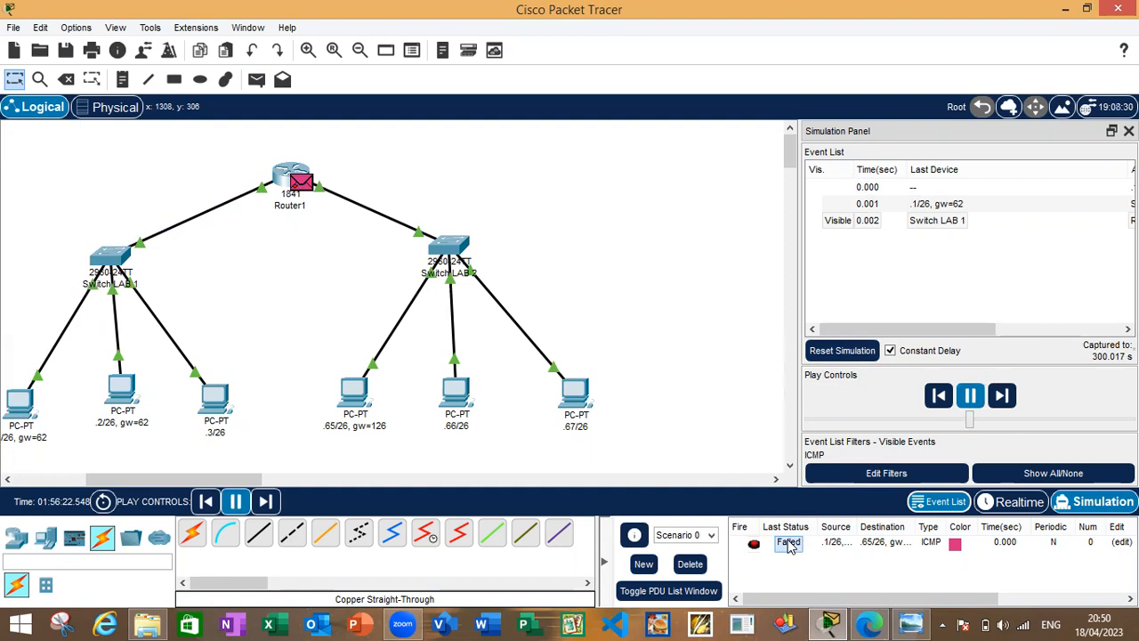
Clear the scenario, resend the simple PDU from PC .1/26 to PC .65/26, and play the simulation until the reply returns.
left_click(696, 567)
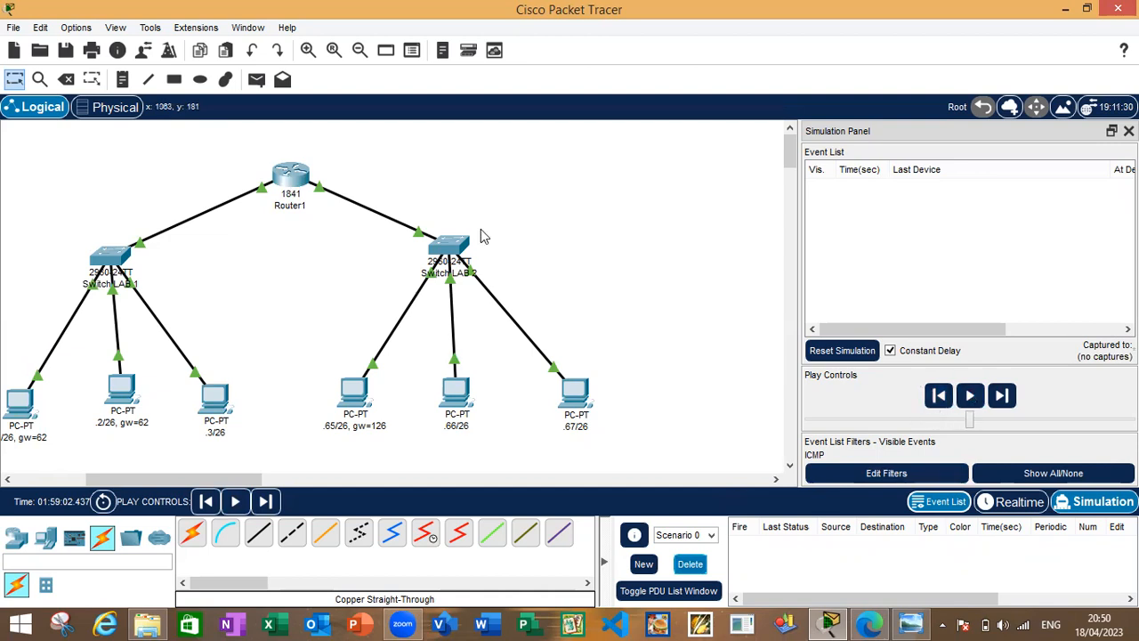
left_click(255, 82)
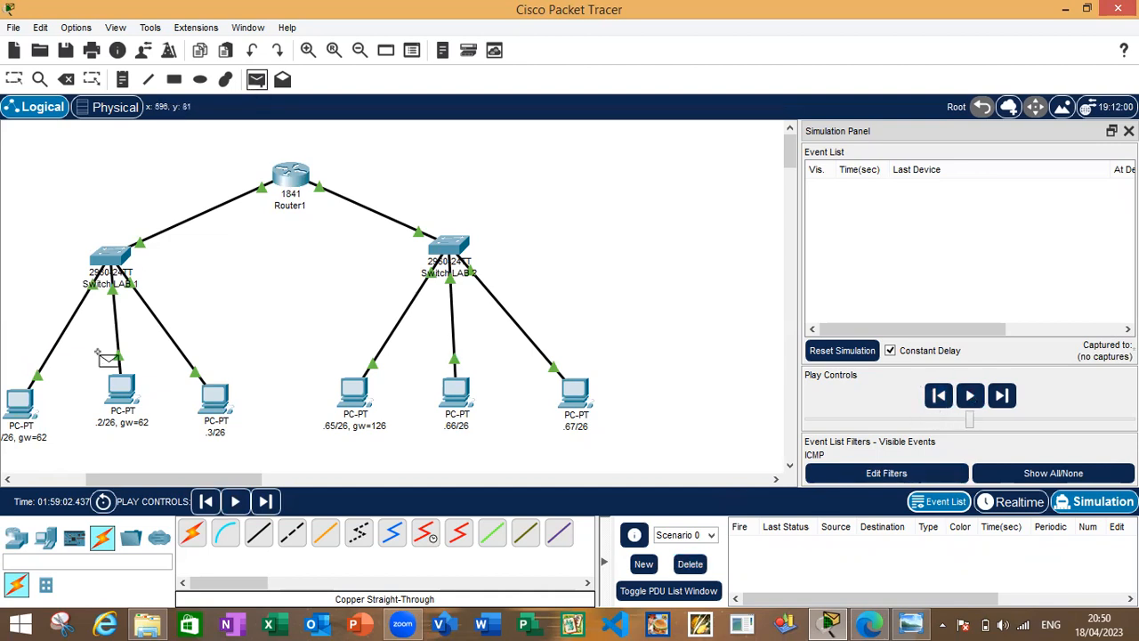
left_click(20, 406)
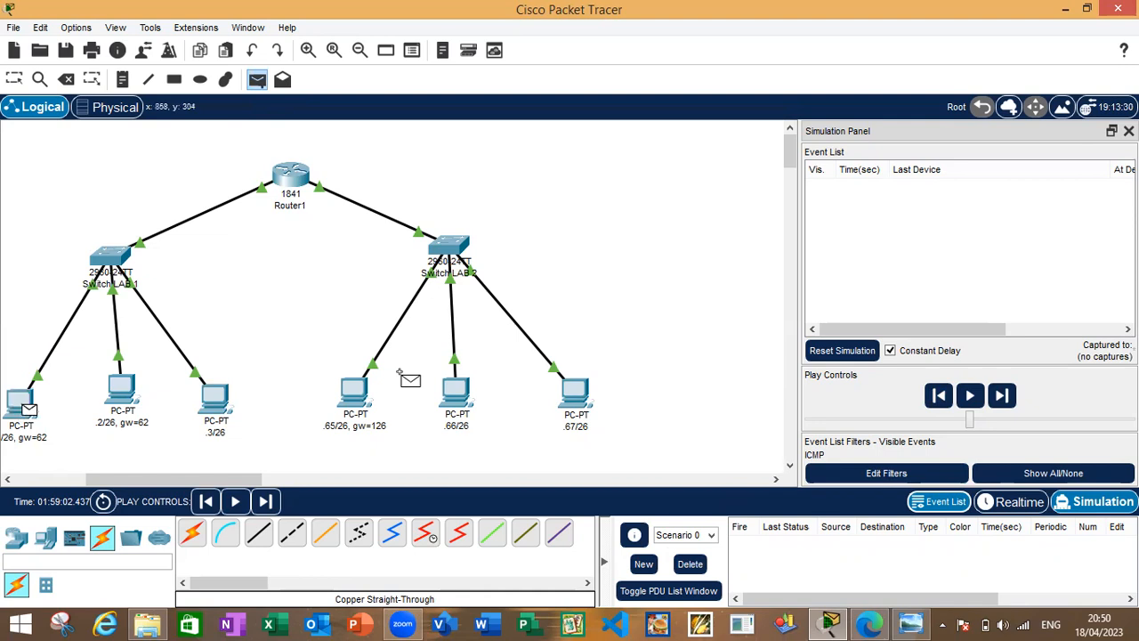
left_click(356, 391)
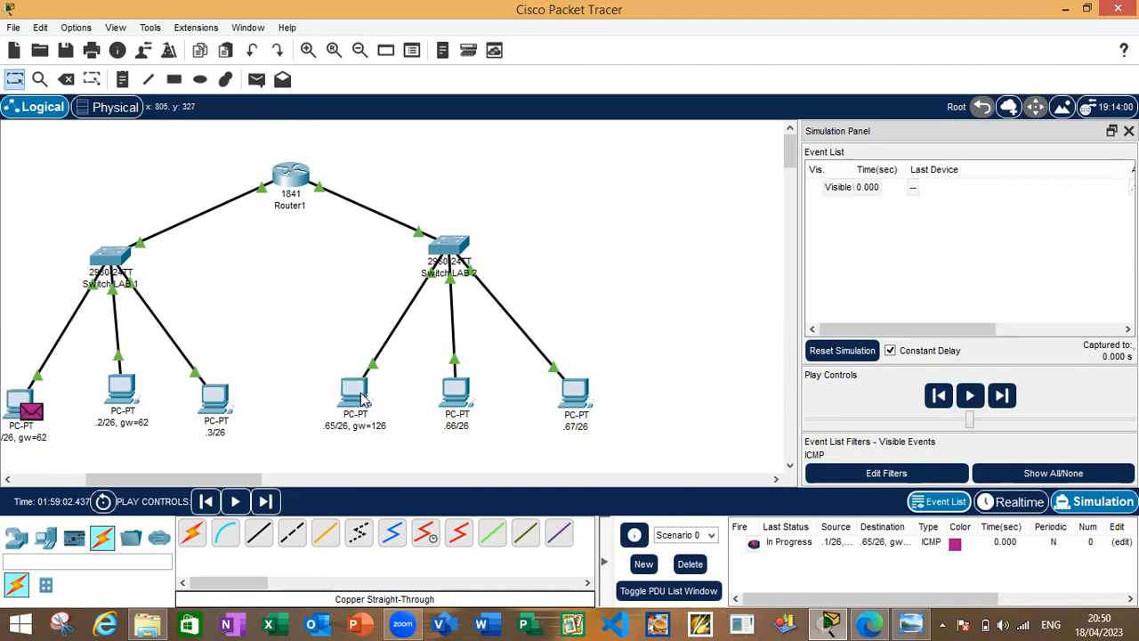
left_click(971, 401)
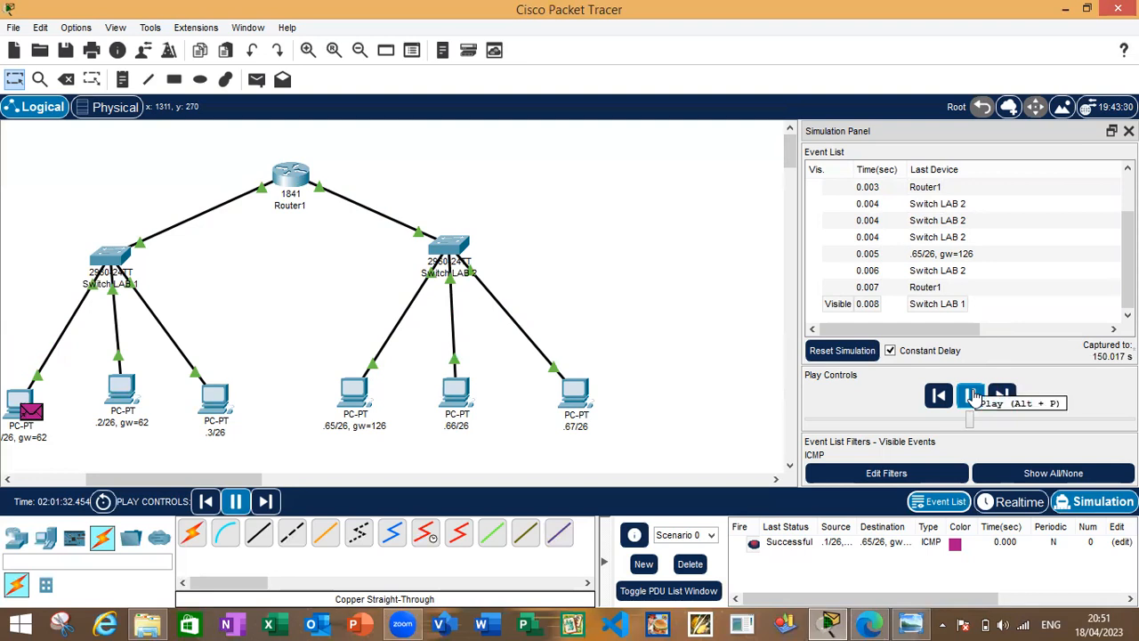
Check the .1/26 to .65/26 PDU's status, delete its scenario, and consult the lab instructions for the next PDU test.
left_click(795, 545)
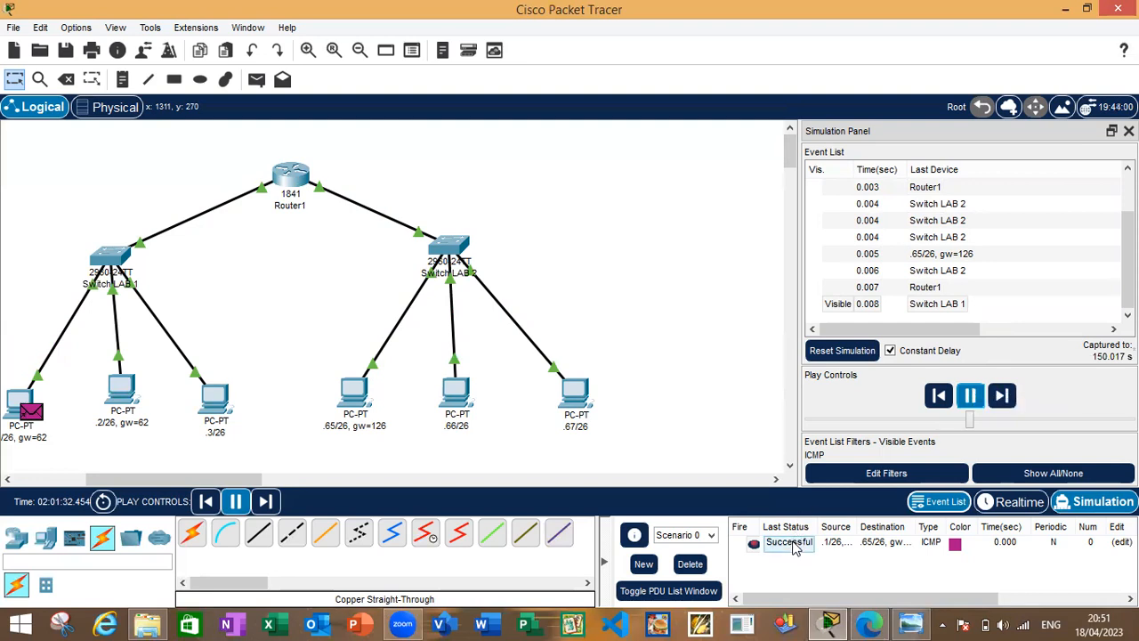
left_click(691, 564)
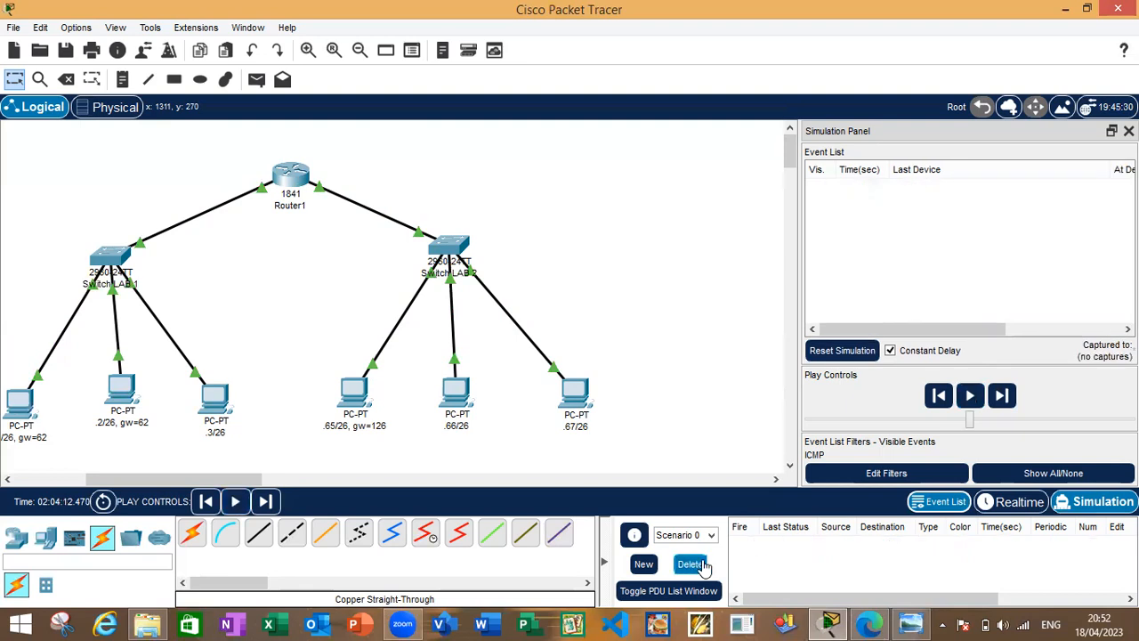
left_click(910, 623)
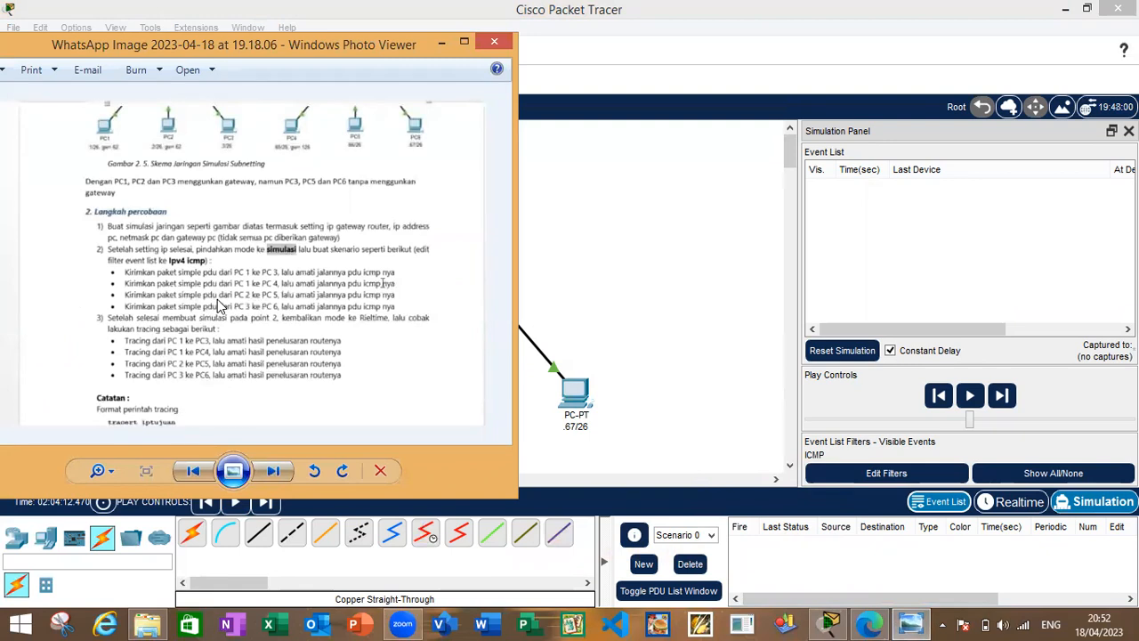
left_click(441, 42)
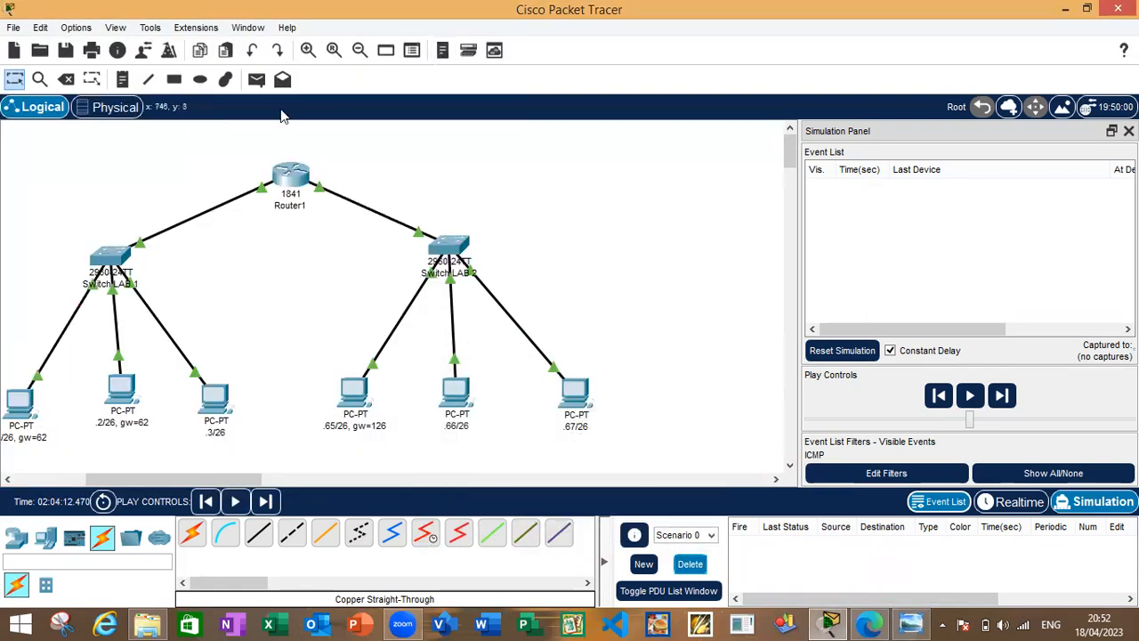
Send a simple PDU from PC .2/26 to PC .66/26 and play the simulation.
left_click(256, 80)
left_click(122, 392)
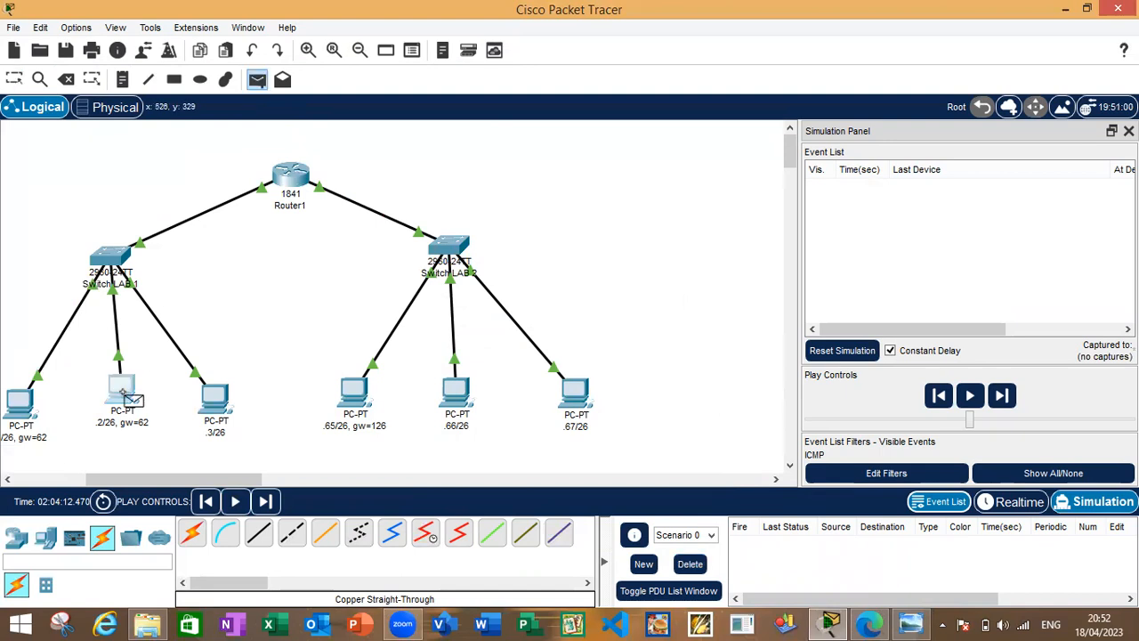
left_click(458, 398)
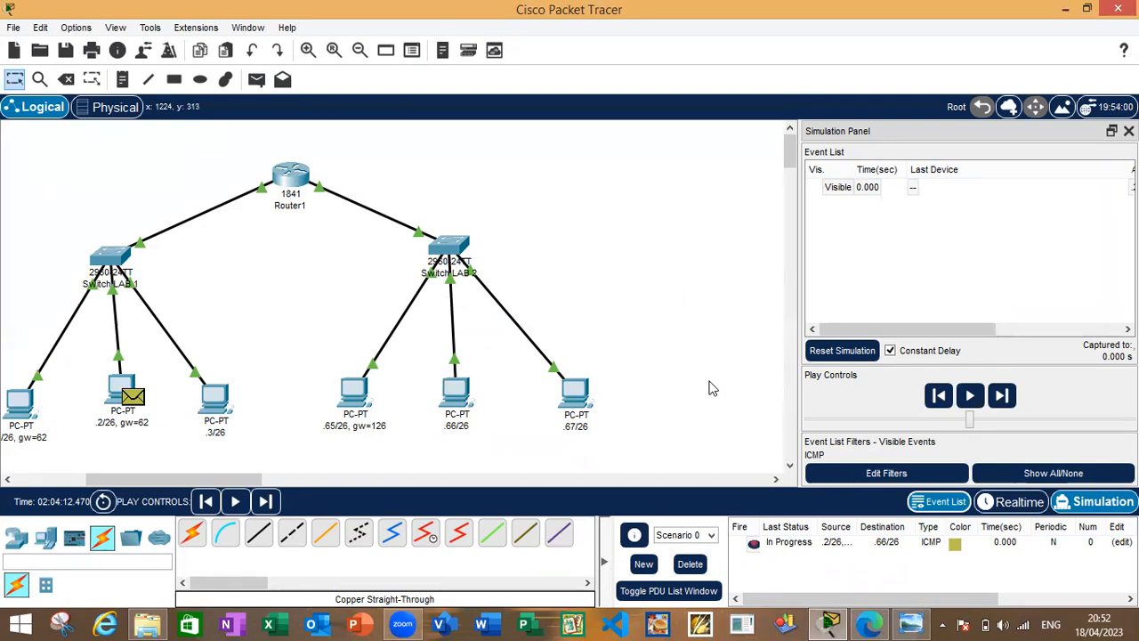
left_click(969, 398)
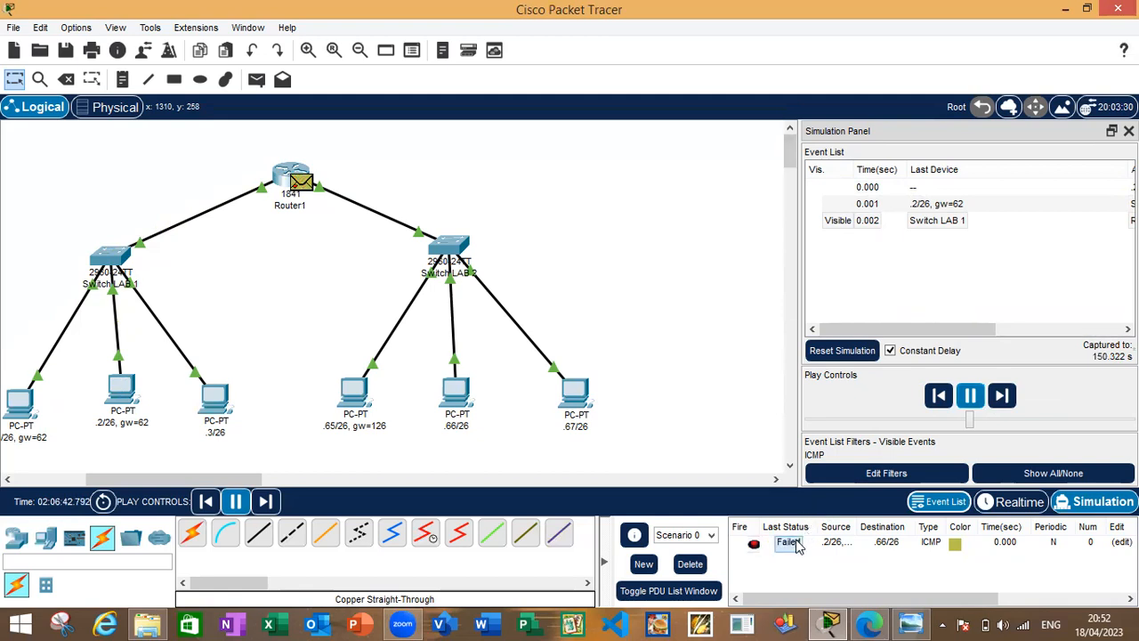
Clear the scenario, resend the simple PDU from PC .2/26 to PC .66/26, and play the simulation again.
left_click(698, 563)
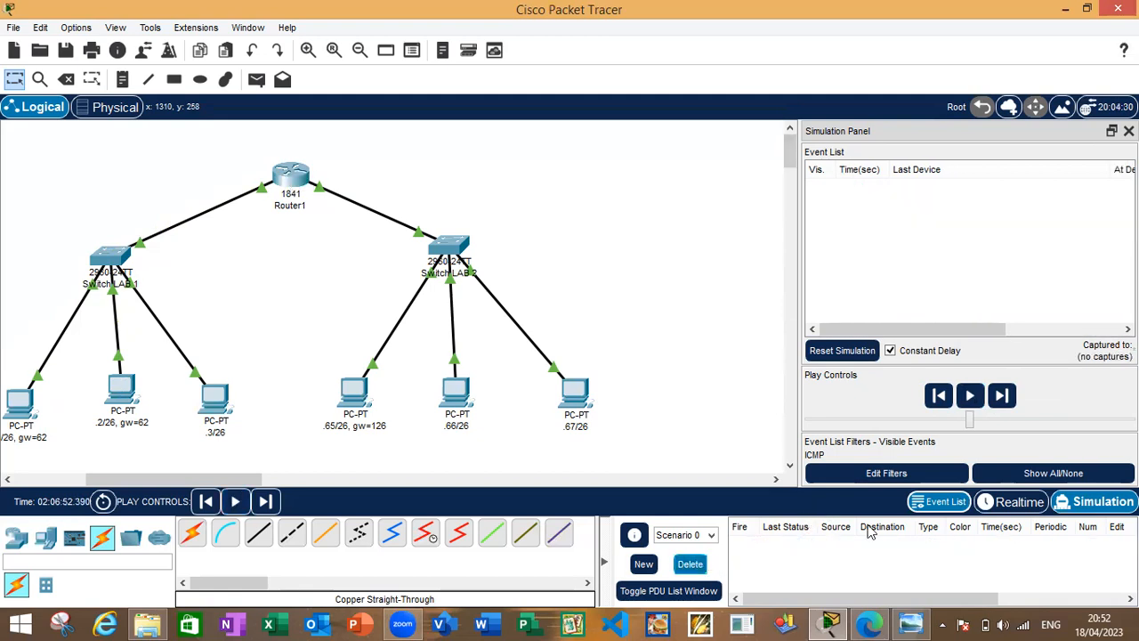
left_click(257, 80)
left_click(123, 392)
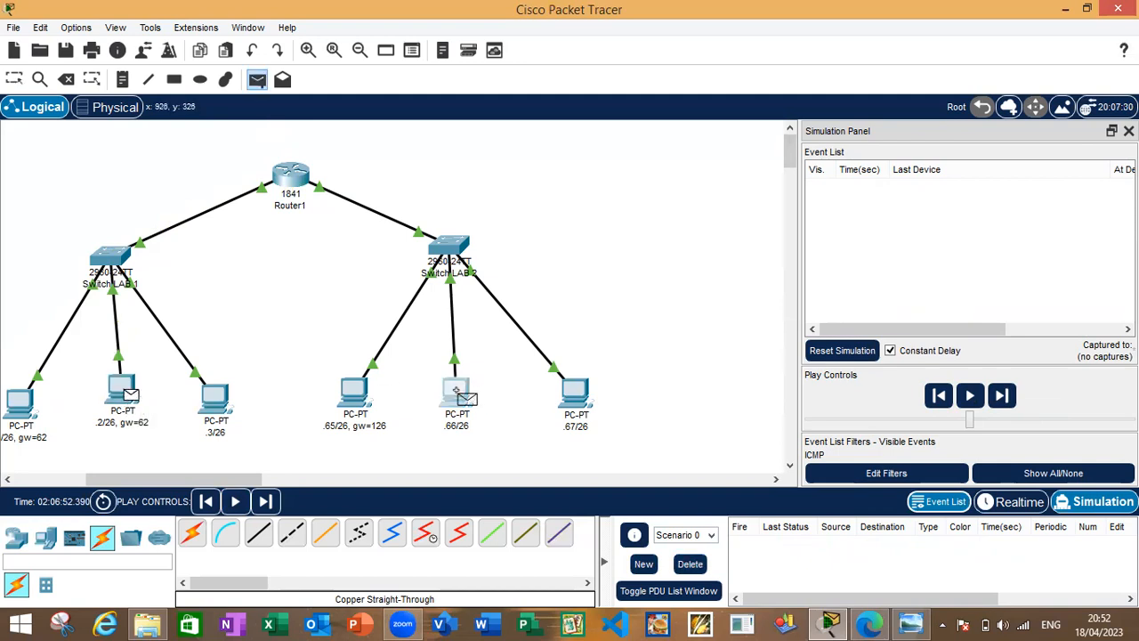
left_click(457, 392)
left_click(971, 401)
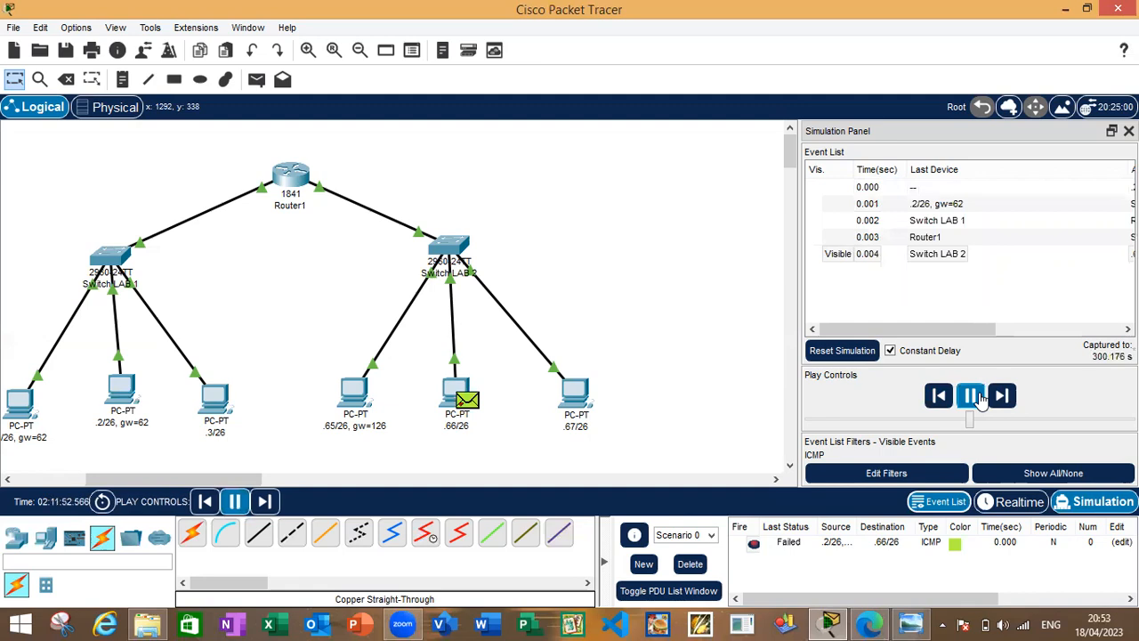
Check the .2/26 to .66/26 PDU's status, delete its scenario, and consult the lab instructions for the last PDU test.
left_click(803, 544)
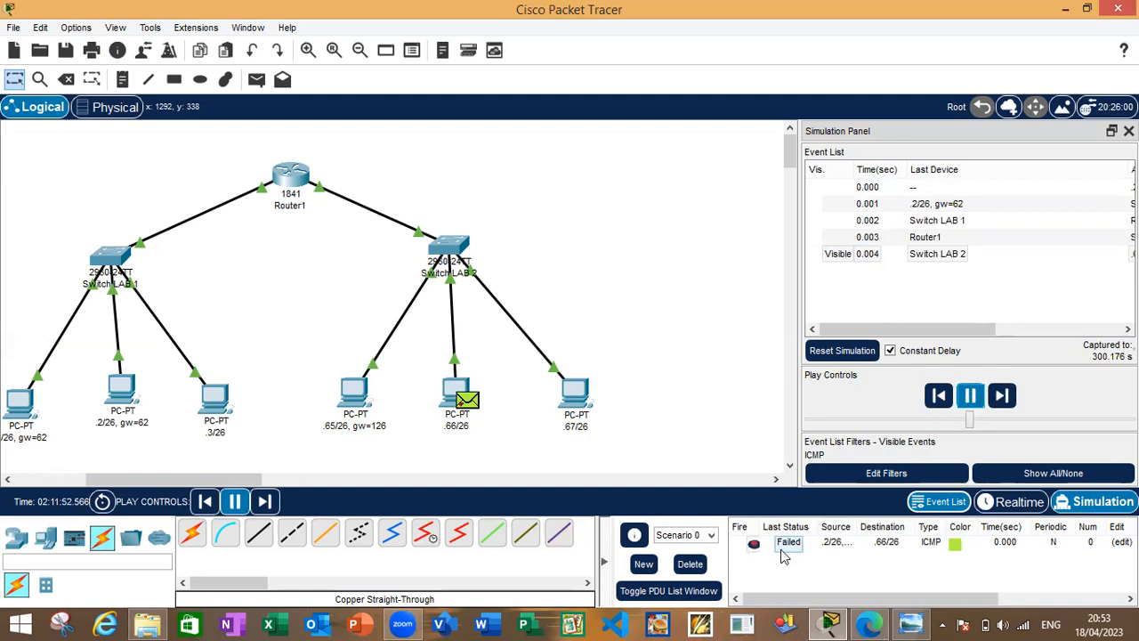
left_click(695, 567)
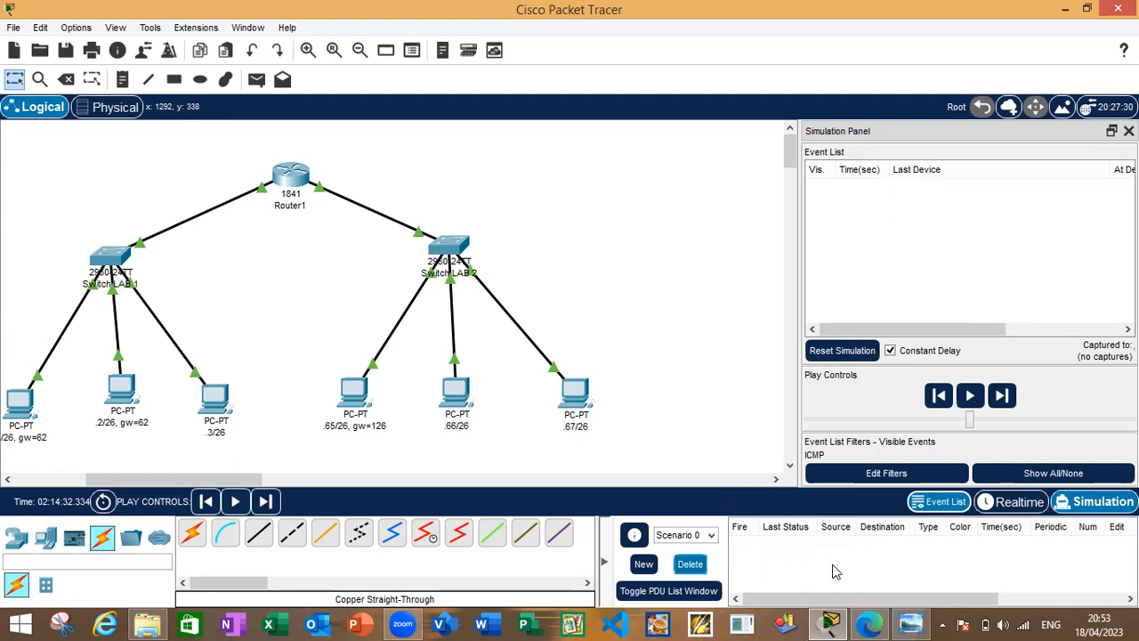
left_click(910, 623)
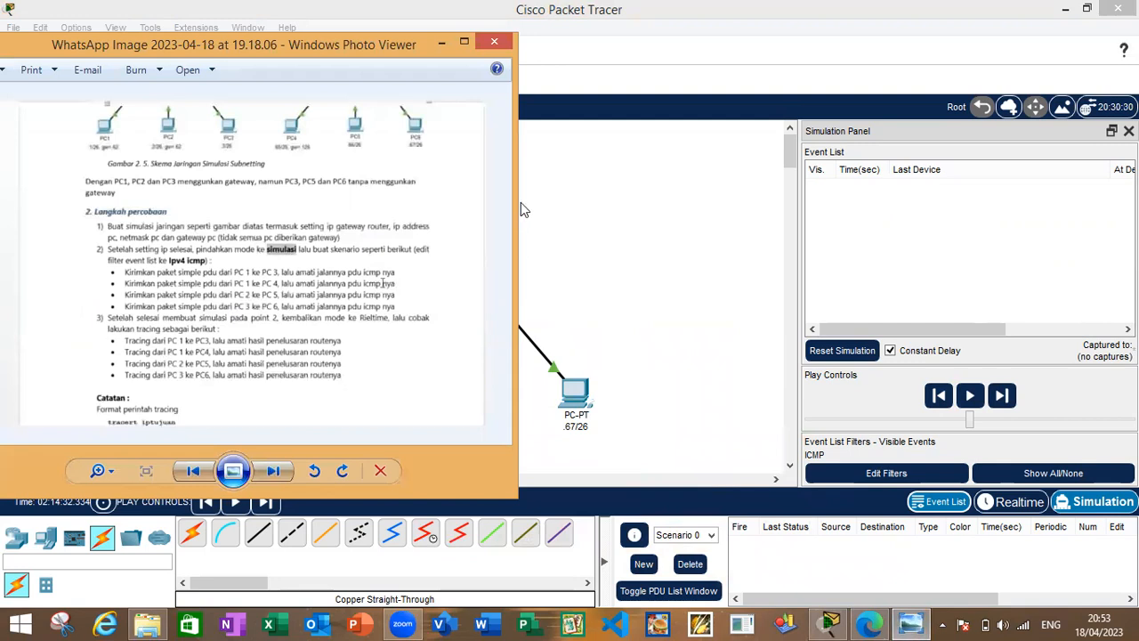
left_click(441, 42)
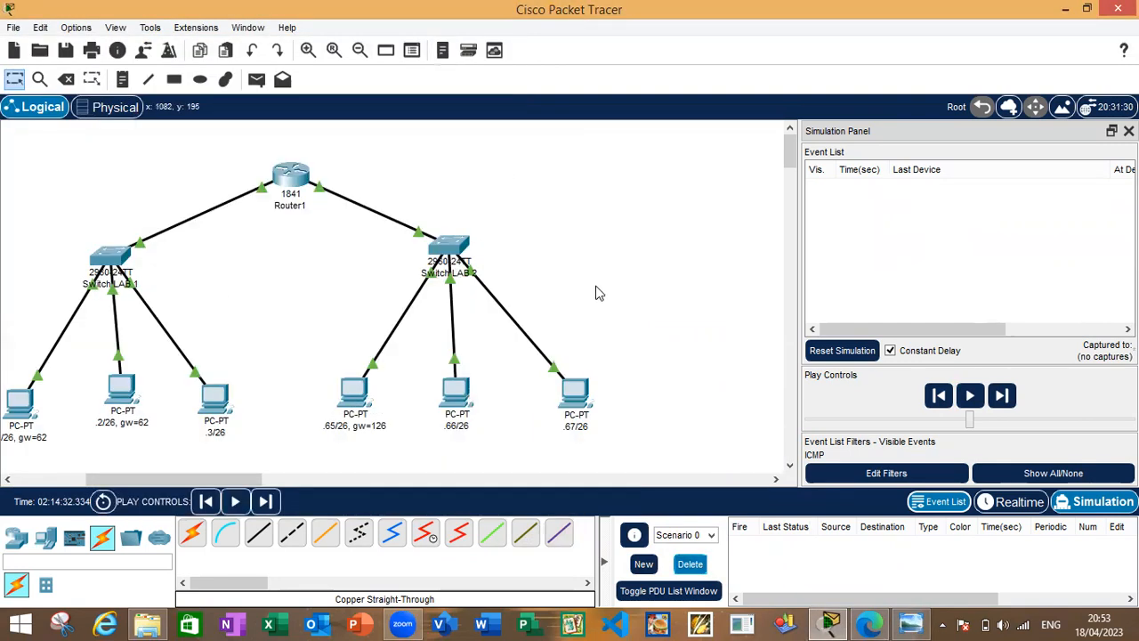
Send a simple PDU from PC .3/26 to PC .67/26, play the simulation, and clear the event list once the buffer is full.
left_click(260, 83)
left_click(217, 399)
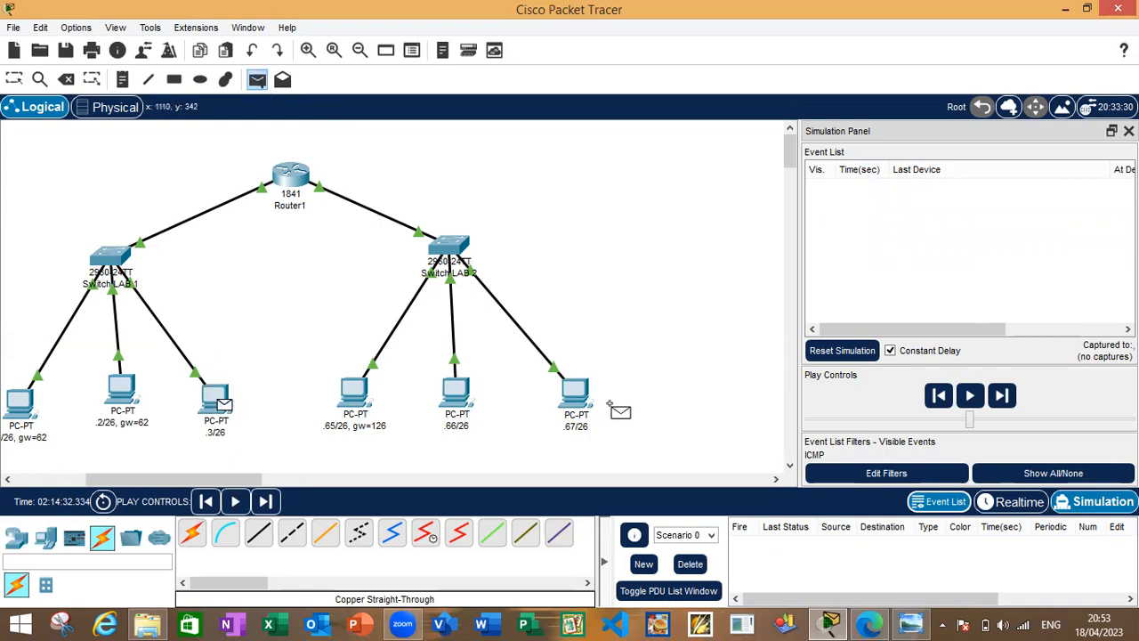
left_click(569, 394)
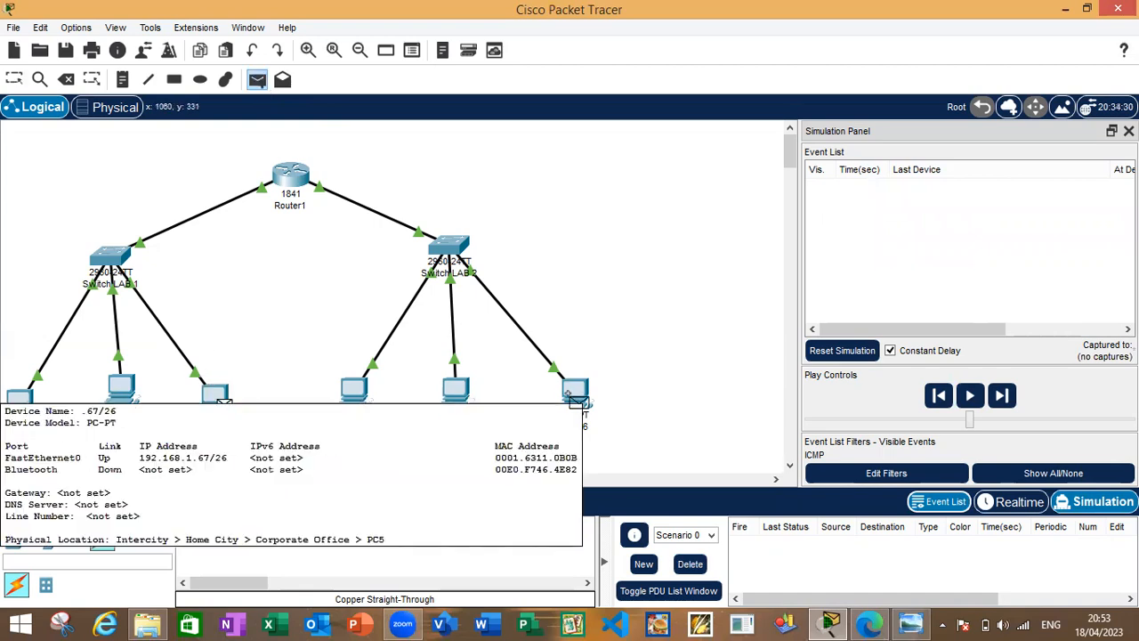
left_click(574, 395)
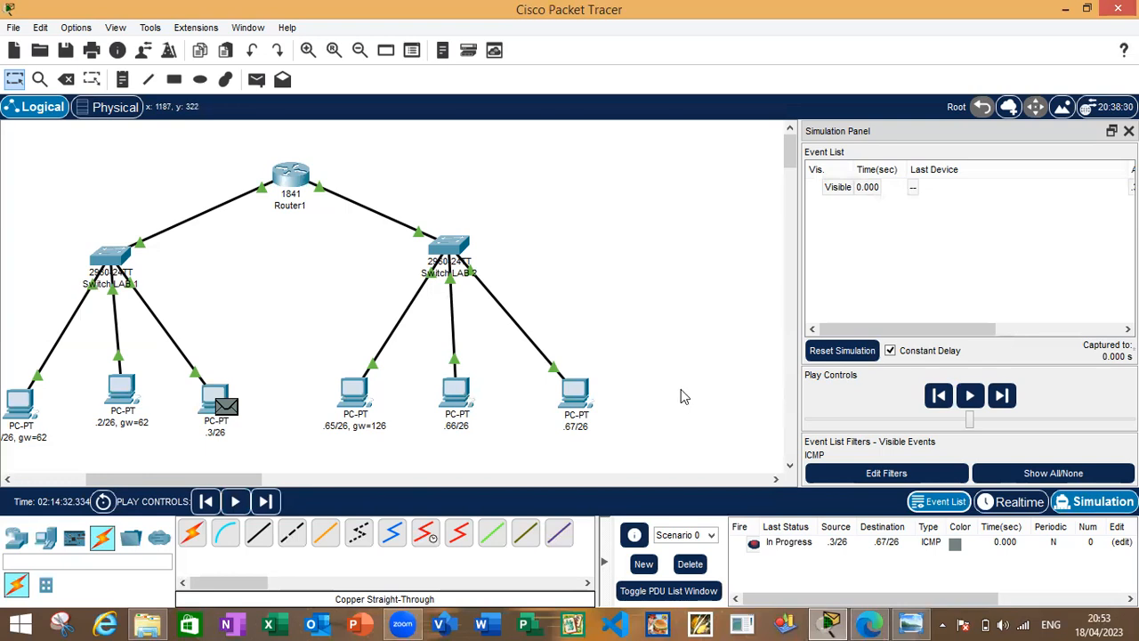
left_click(970, 395)
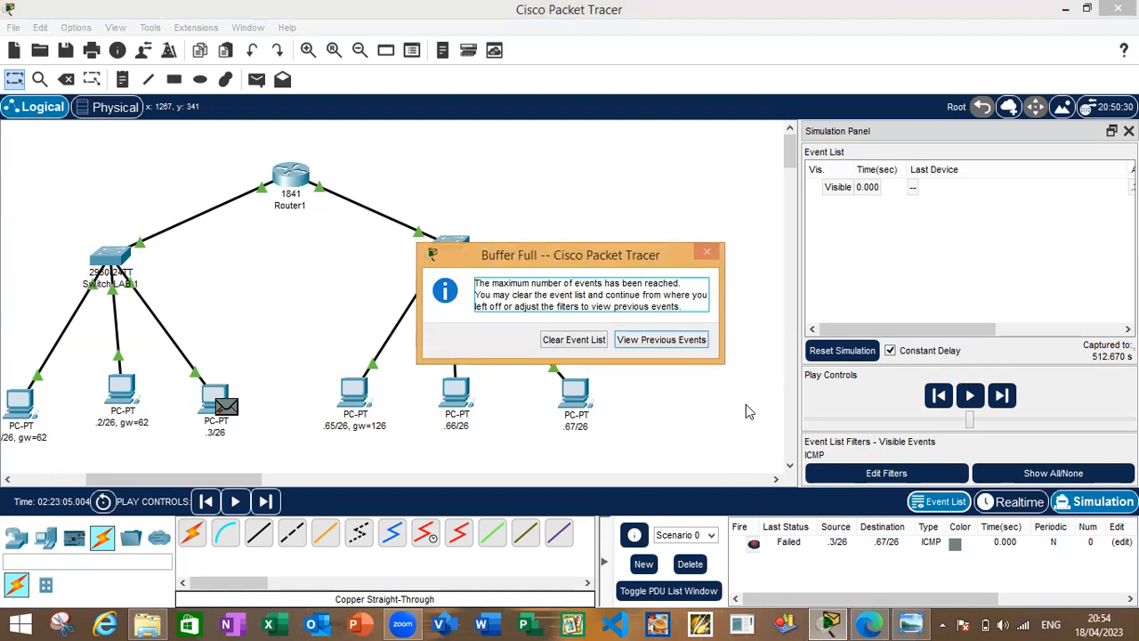
left_click(595, 340)
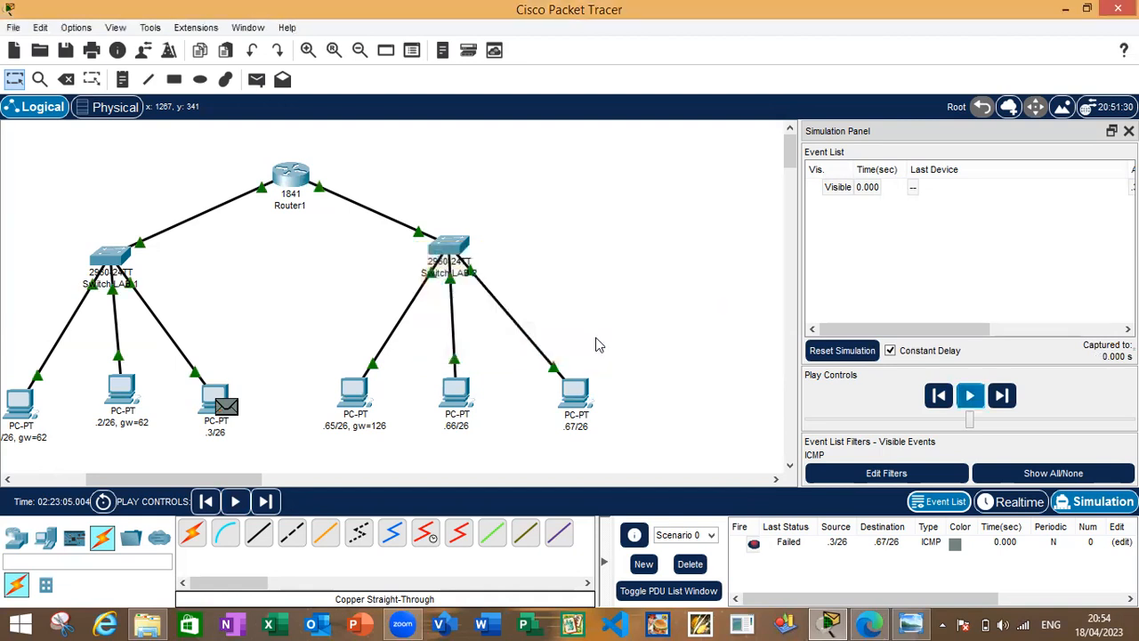
Delete the .3/26 to .67/26 PDU scenario and bring up the lab instructions to find the next task.
left_click(795, 545)
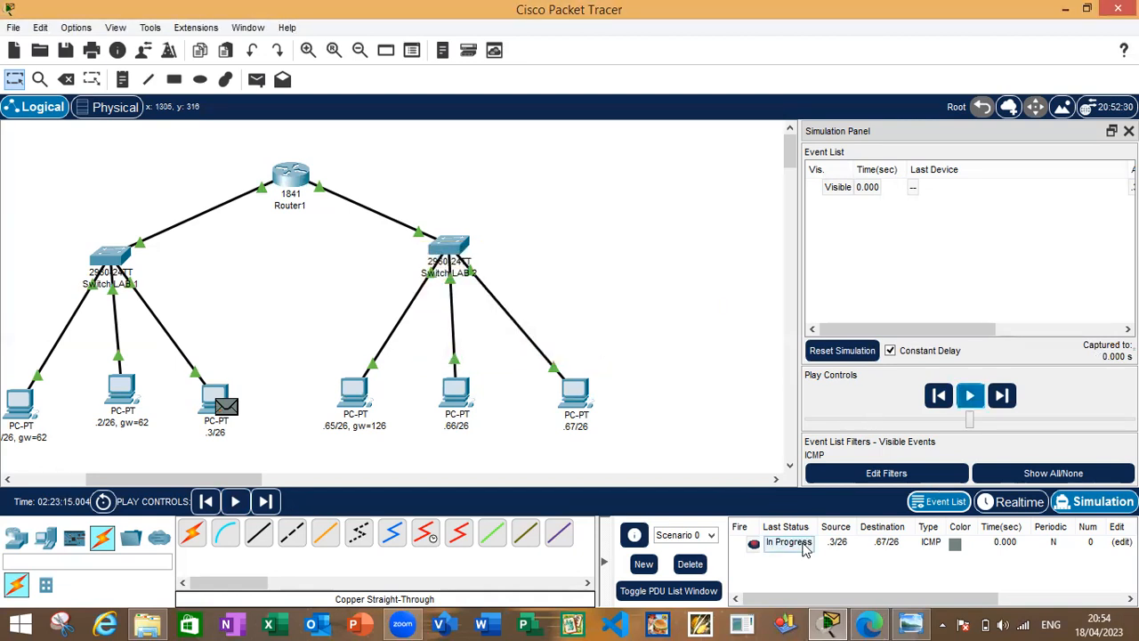
left_click(686, 566)
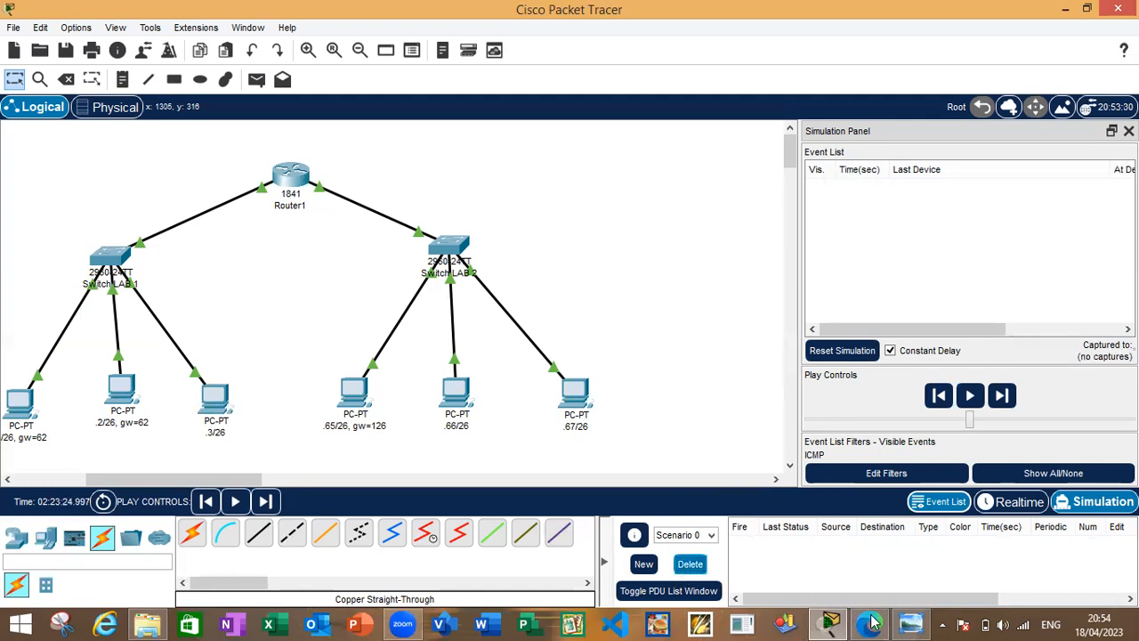
left_click(910, 623)
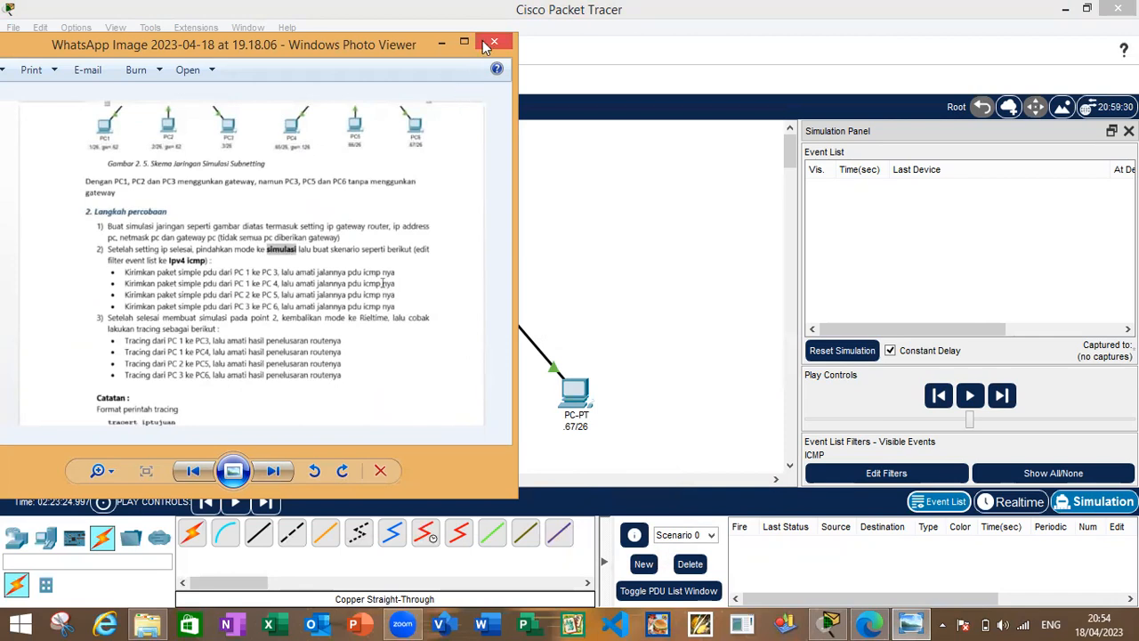
Put the lab instructions away, return to Realtime mode, and open the command prompt of PC .1/26.
left_click(442, 45)
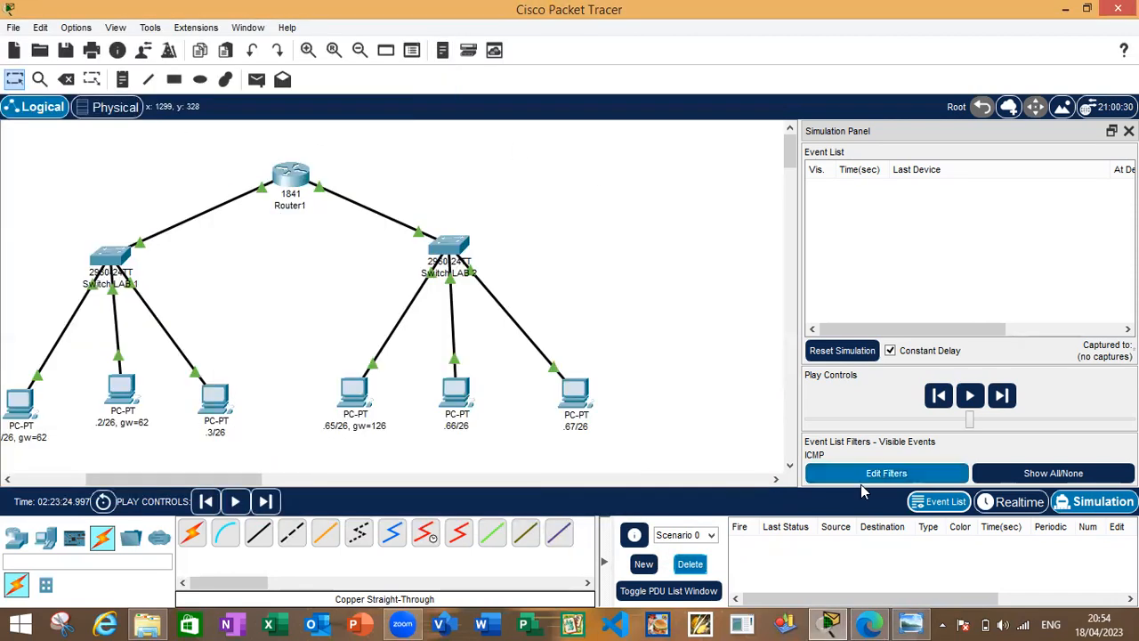
left_click(993, 504)
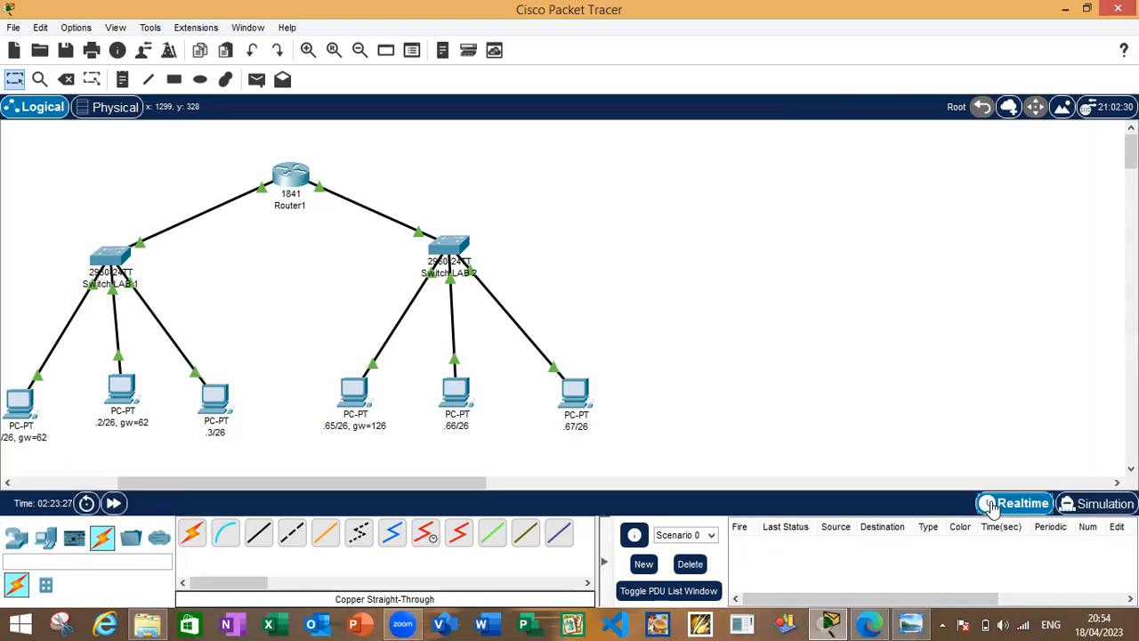
left_click(22, 411)
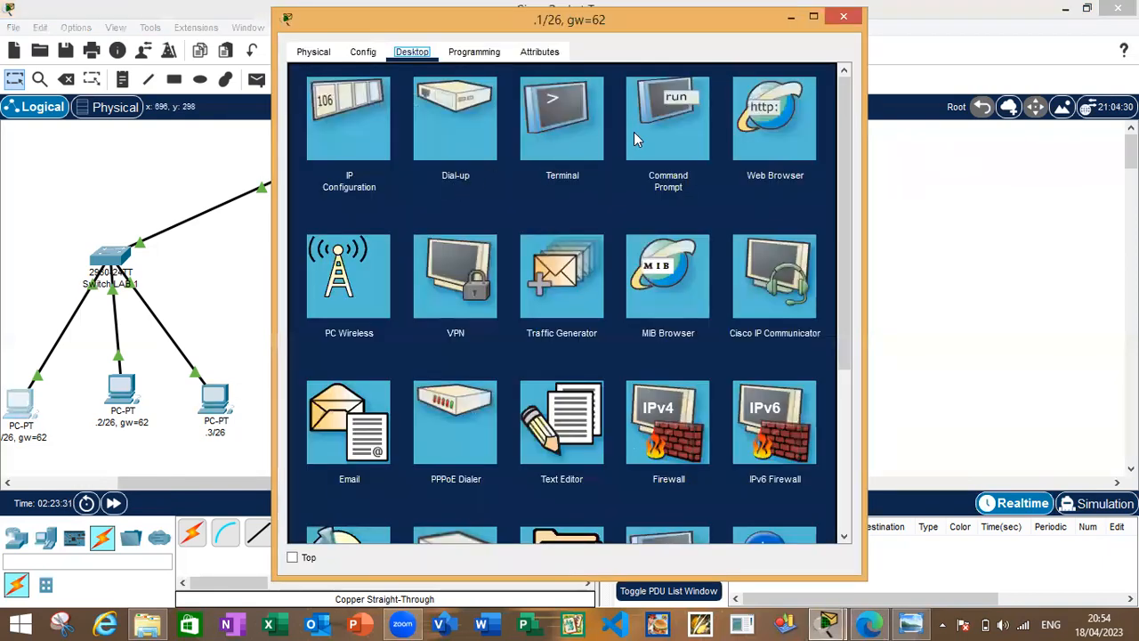
left_click(672, 128)
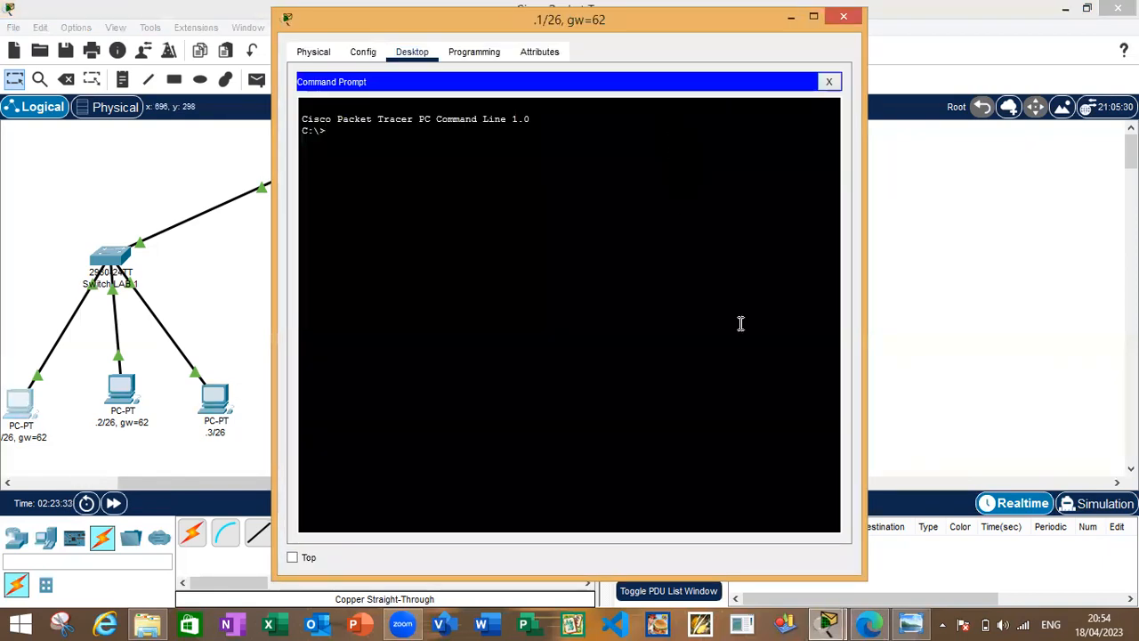
Trace the route from PC .1/26 to PC .3/26 with tracert 192.168.1.3.
mouse_move(911, 621)
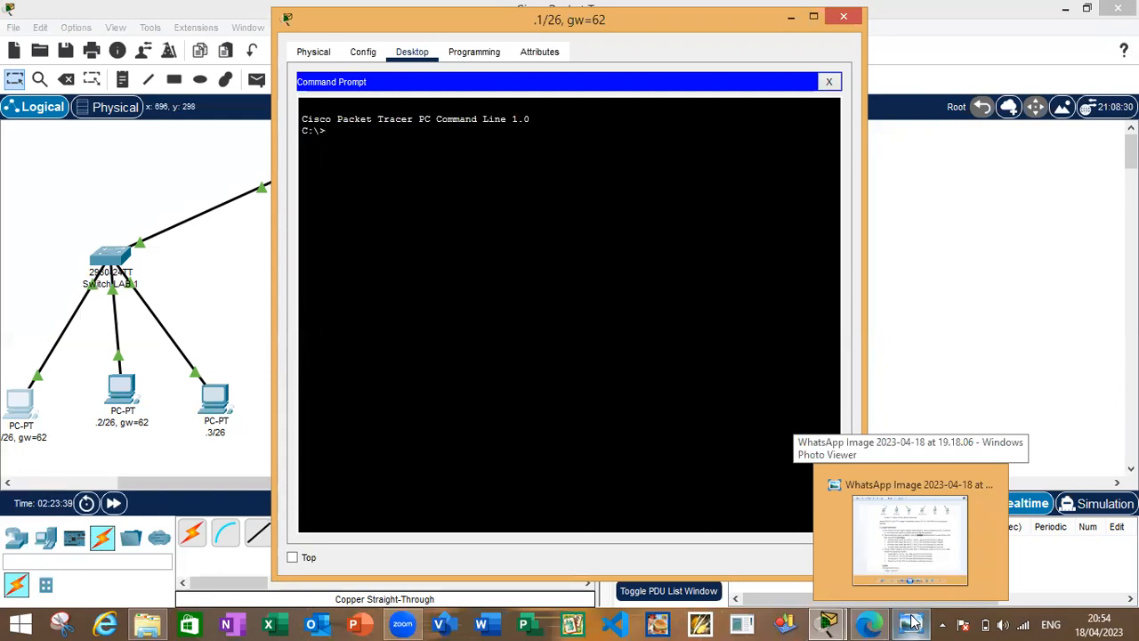
type("tr")
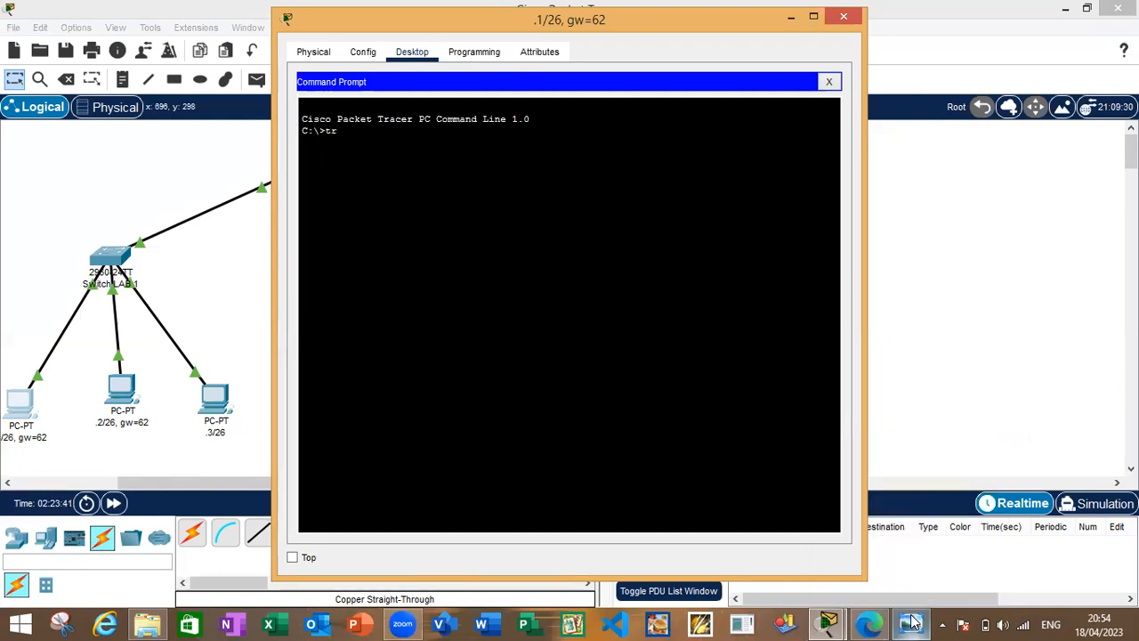
type("acert")
type("192.168.1.")
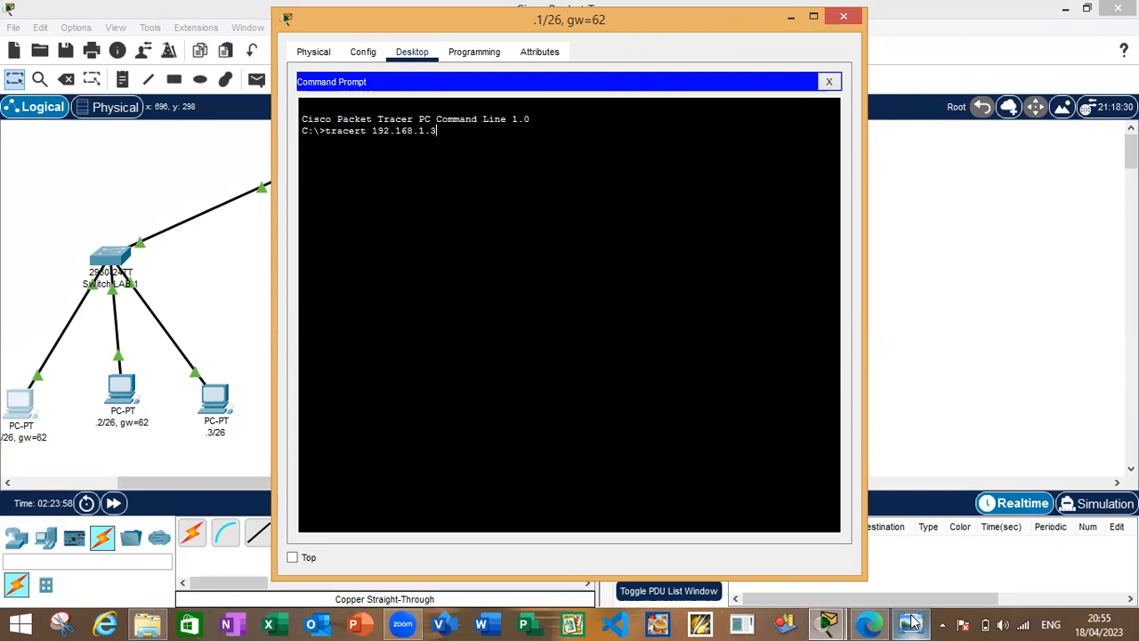
type("3")
key("Return")
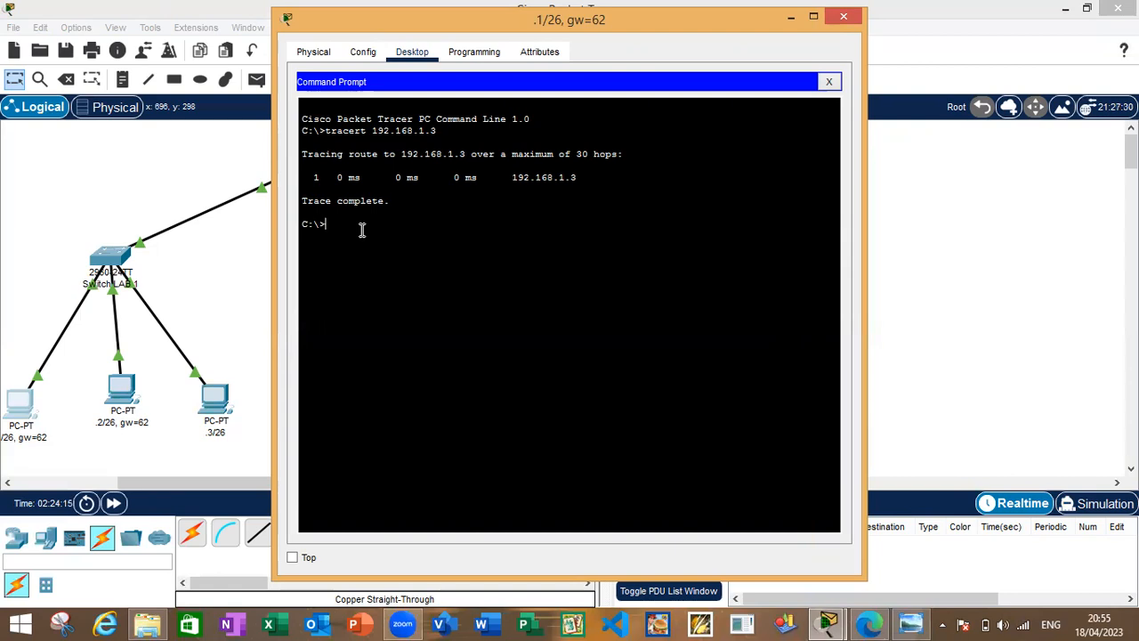
Trace the route from PC .1/26 to PC .65/26 with tracert 192.168.1.65, and close the PC's window.
type("racert 192.168.1.65")
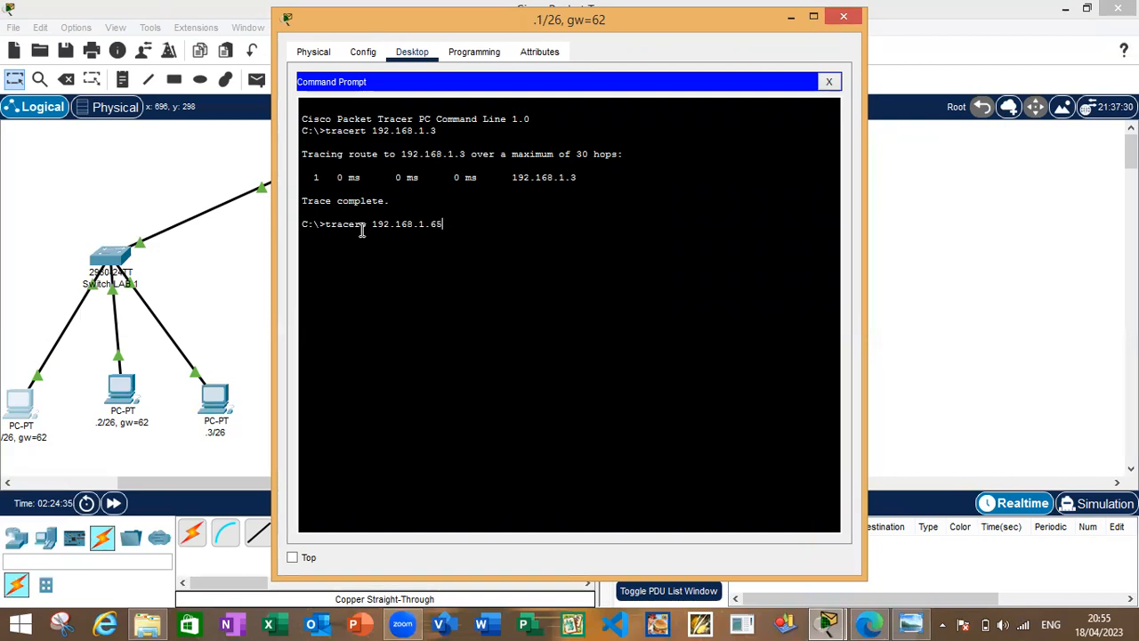
key("Return")
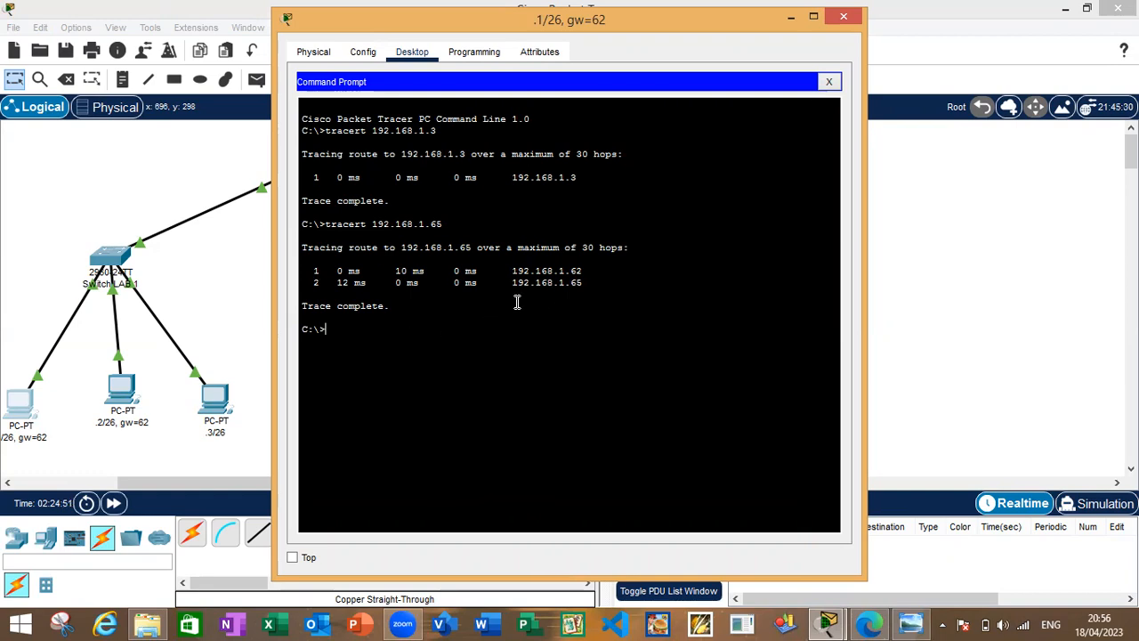
left_click(846, 19)
Run tracert 192.168.1.66 in the command prompt of PC .2/26, and close the PC's window.
double_click(121, 392)
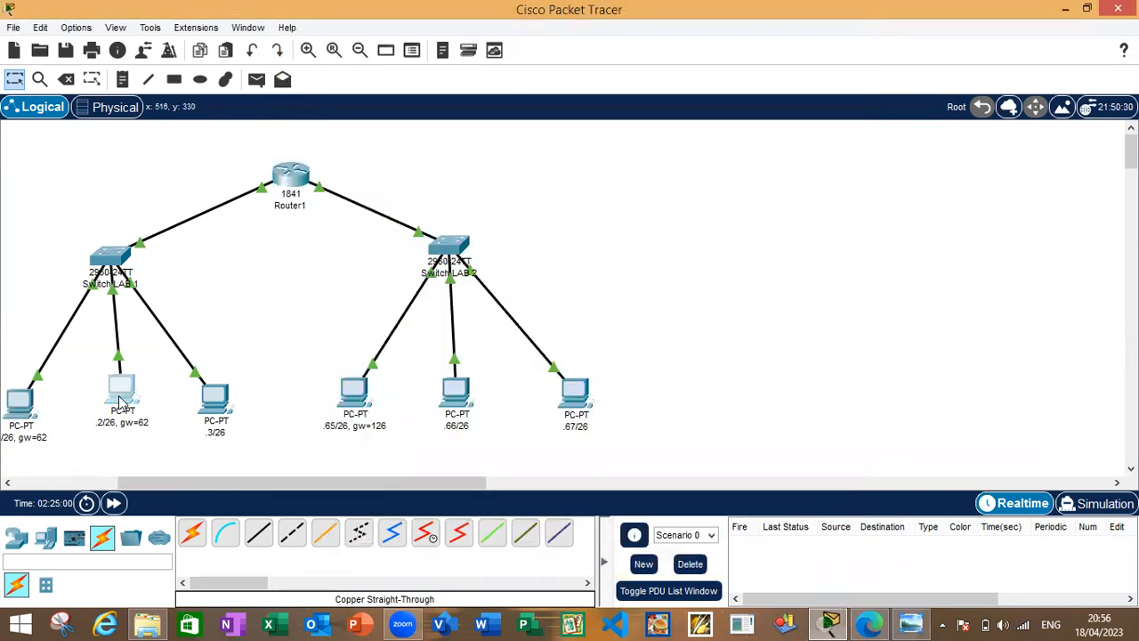
left_click(697, 125)
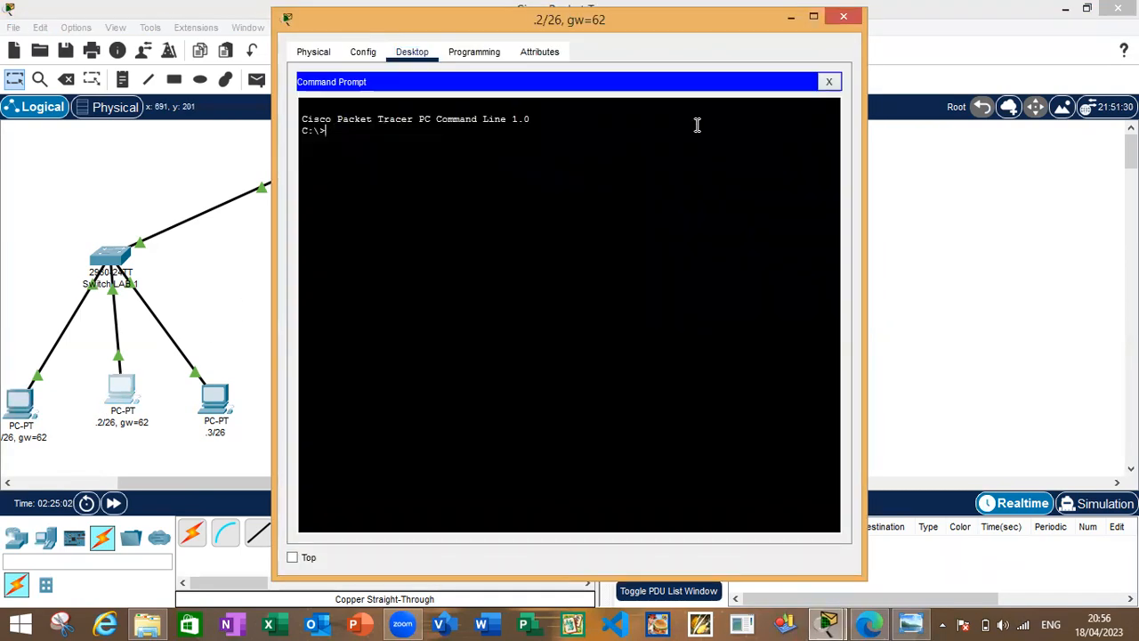
type("tracert 192.168.1.66")
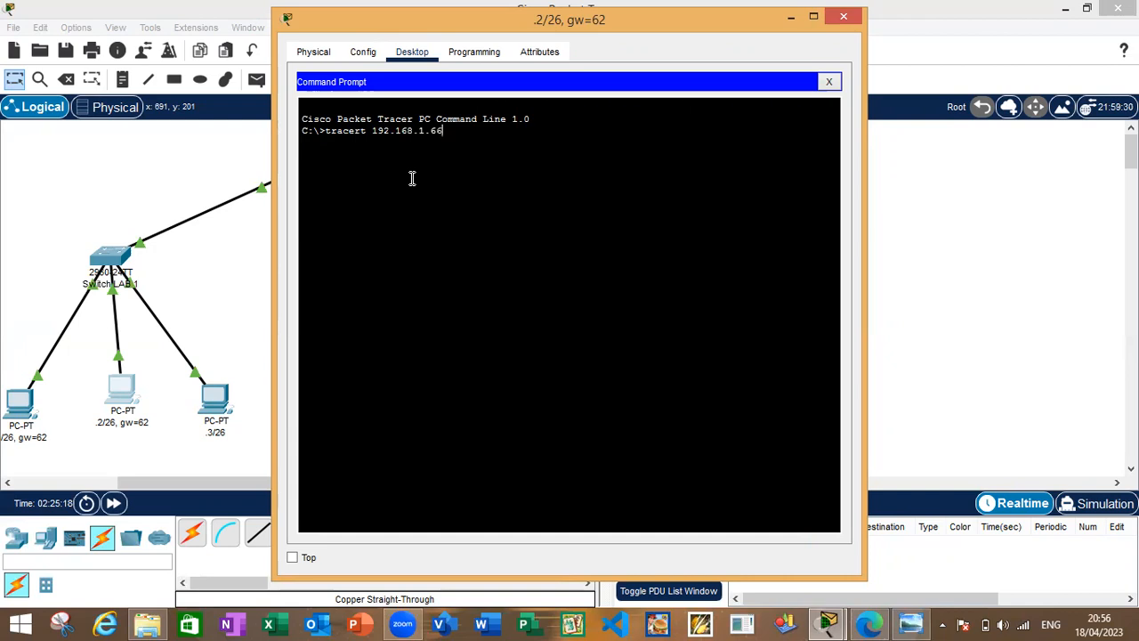
key("Return")
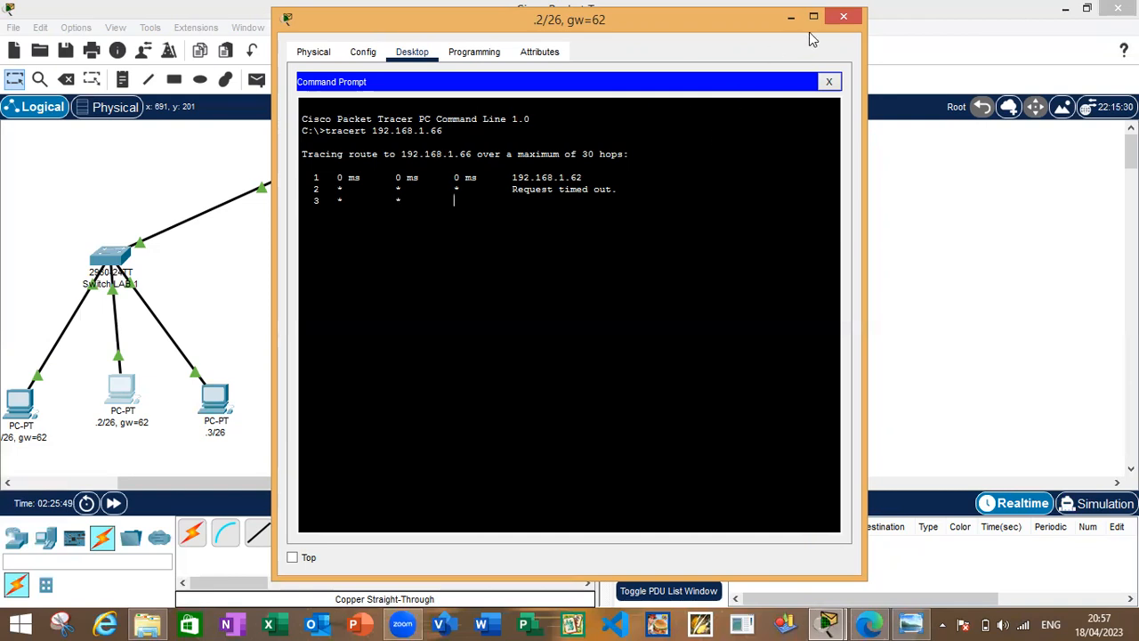
left_click(852, 17)
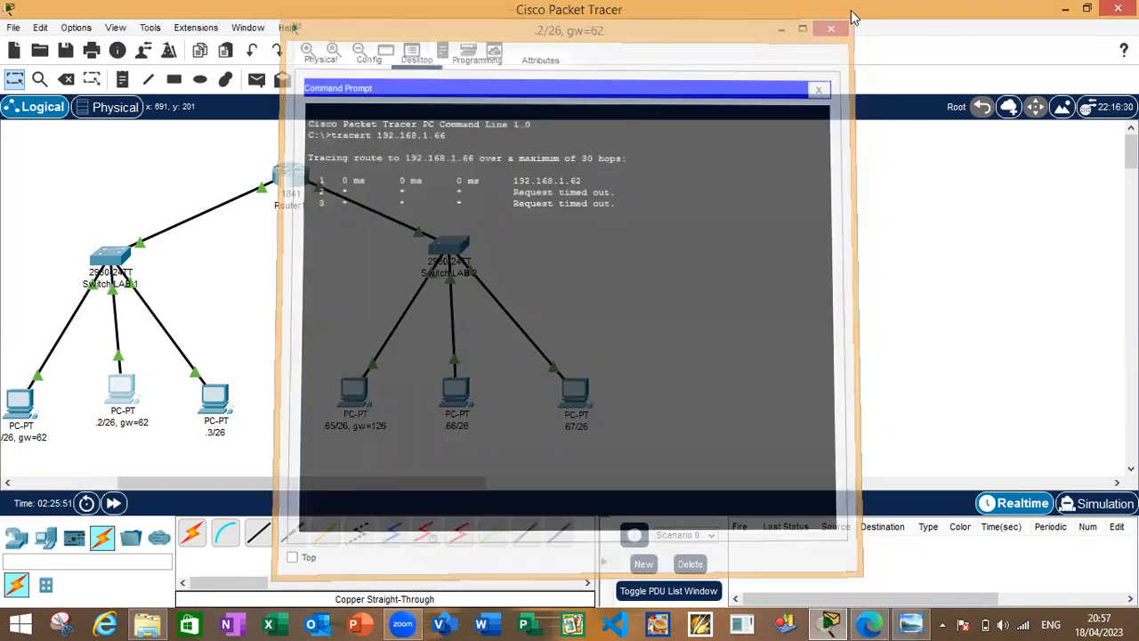
Run tracert 192.168.1.67 in the command prompt of PC .3/26 to trace the route to PC .67/26.
left_click(226, 411)
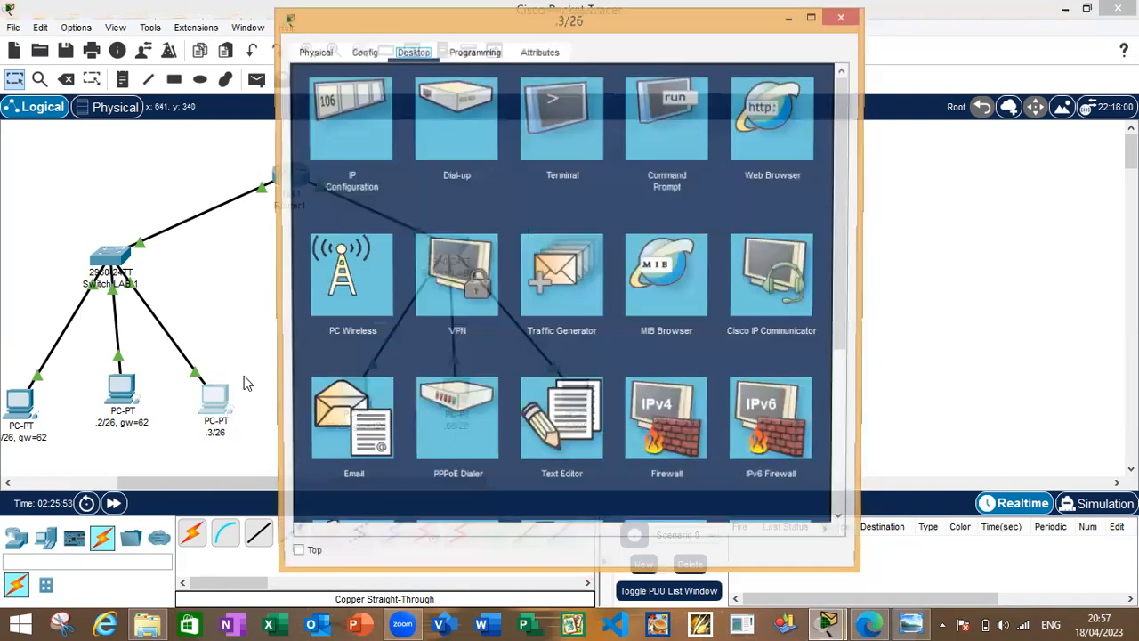
left_click(651, 136)
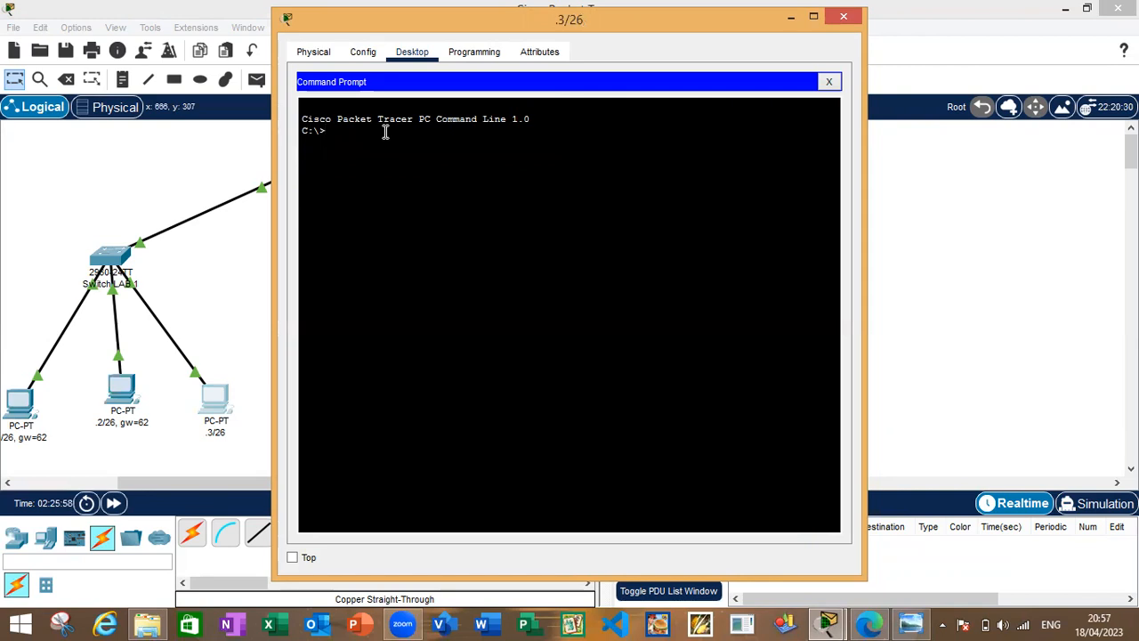
type("tracert 192.168.1")
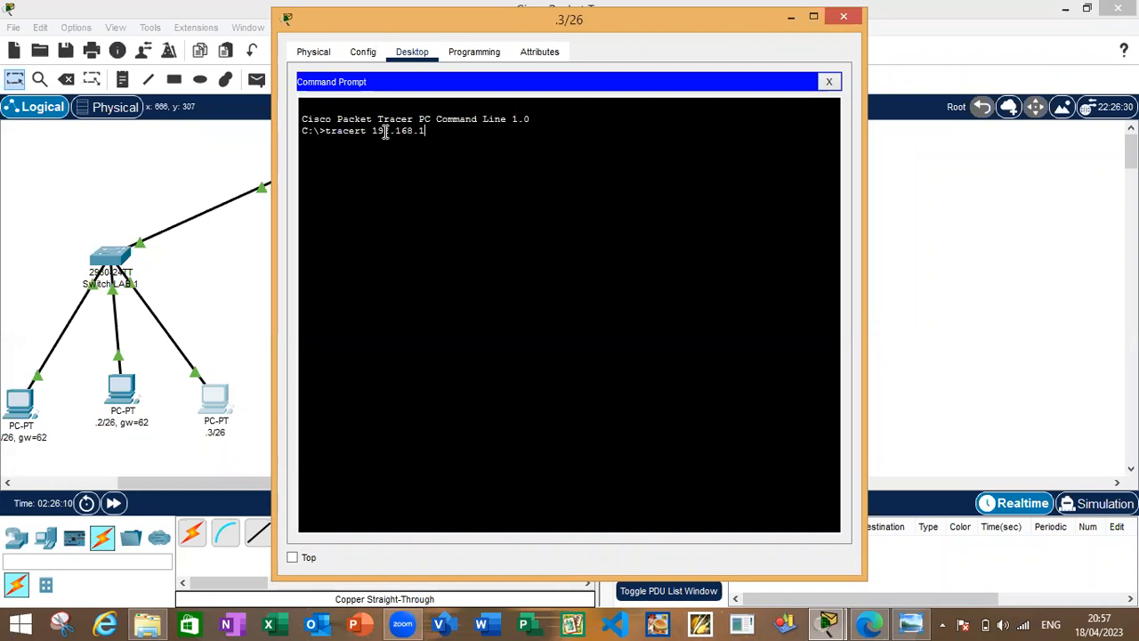
type(".67")
key("Return")
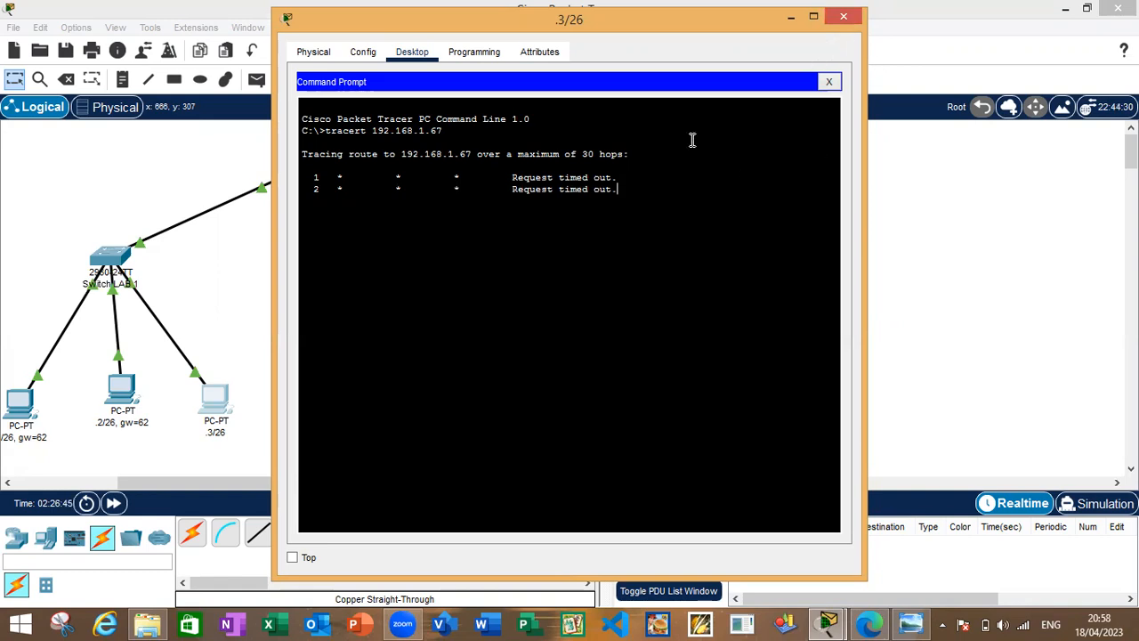
left_click(472, 32)
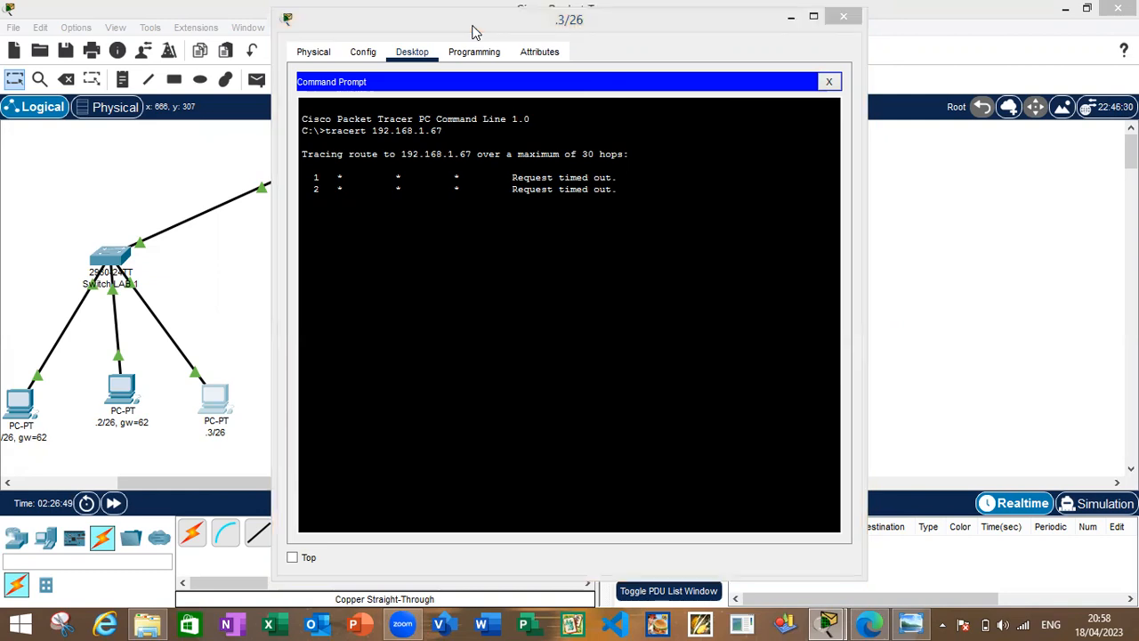